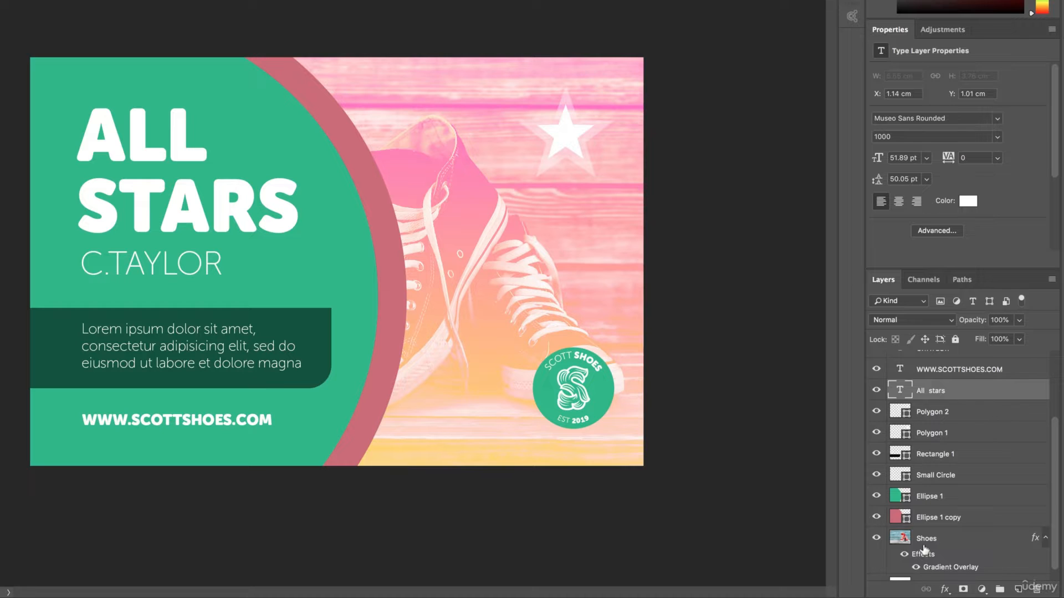
Add a Stroke layer style to the ALL STARS text, positioned Inside with a size of 5 px.
click(944, 590)
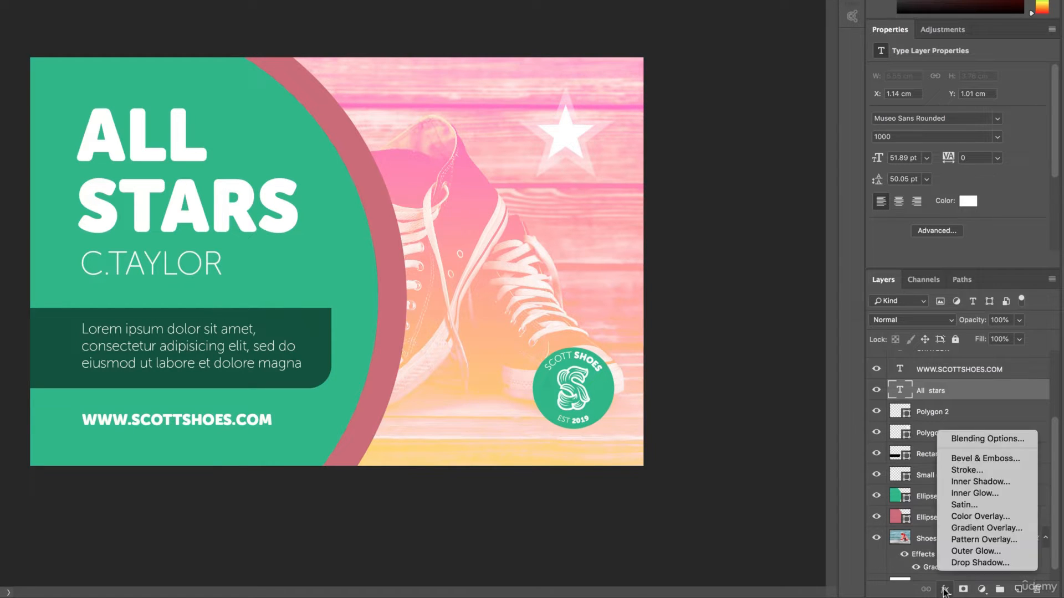
click(963, 470)
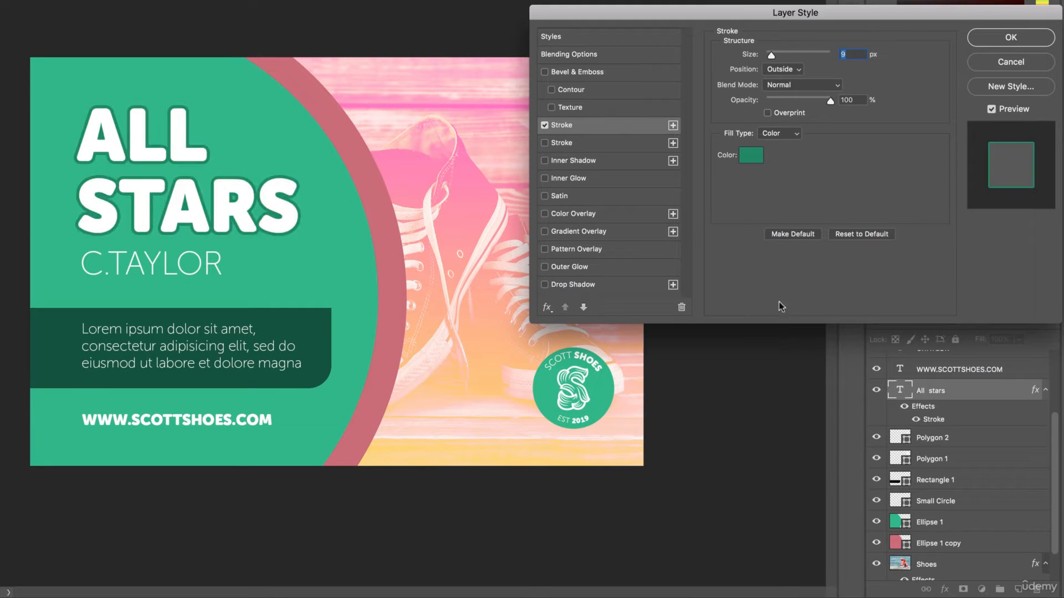
click(783, 69)
click(781, 79)
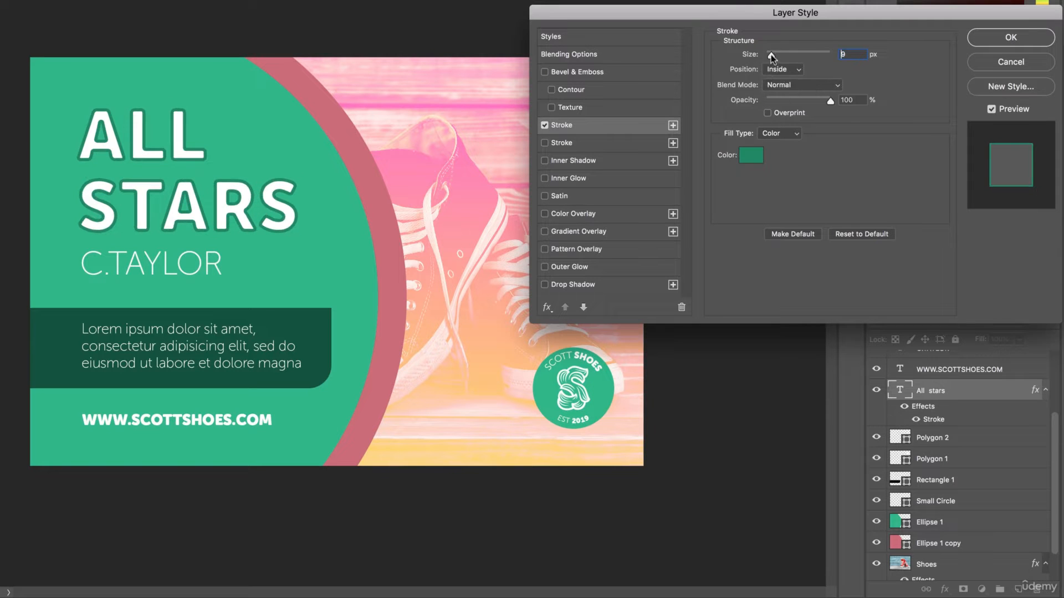
drag(771, 56, 768, 55)
Set the colour of the ALL STARS text's stroke to black.
click(757, 158)
drag(639, 198, 513, 370)
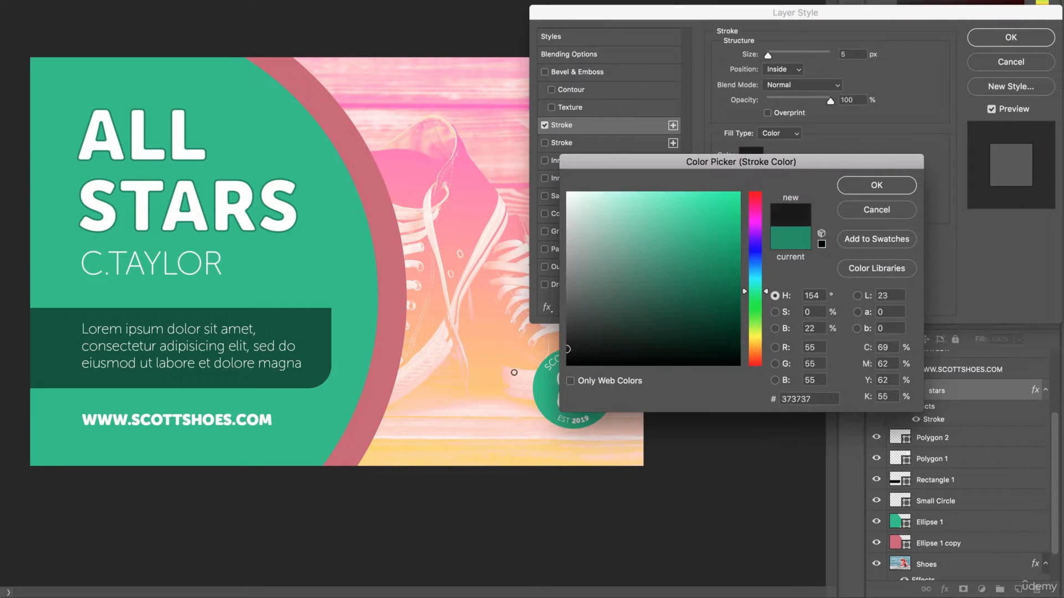
click(887, 184)
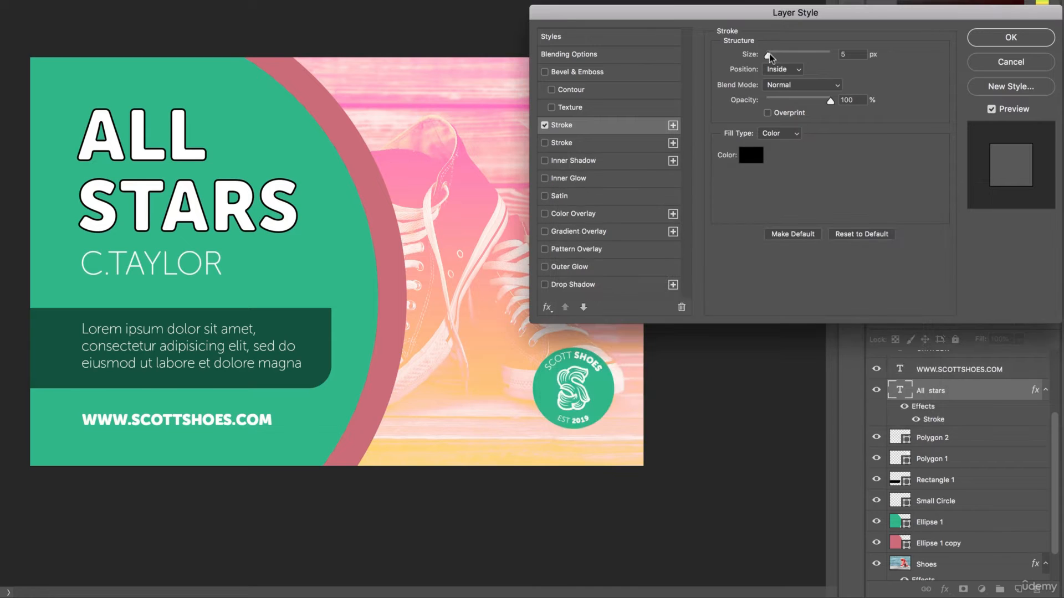
Try stroke sizes of 1 px and 16 px on the ALL STARS text, comparing the Center and Inside positions.
drag(769, 55, 765, 56)
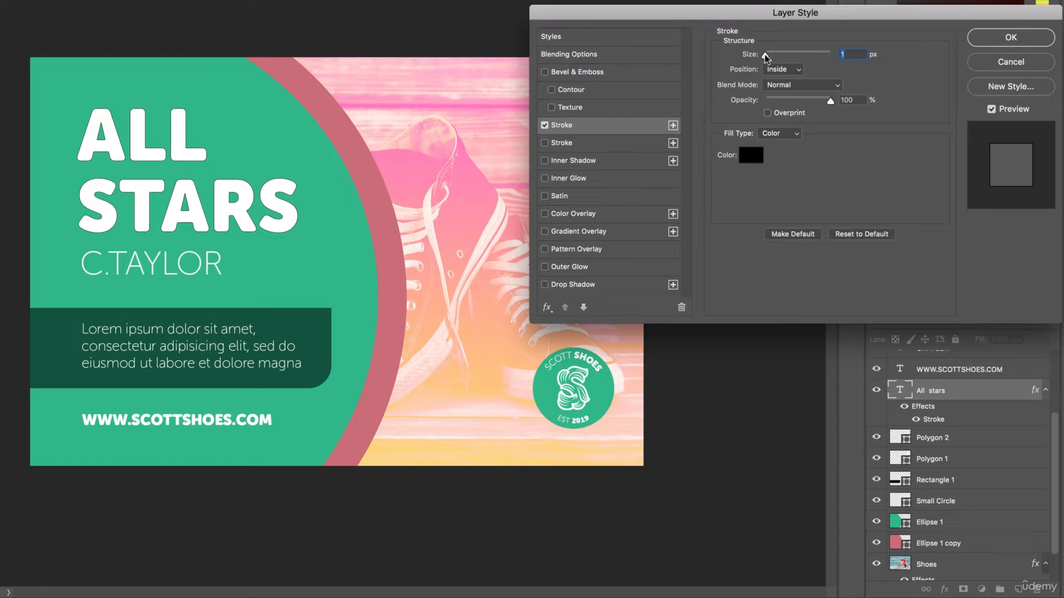
drag(766, 56, 774, 58)
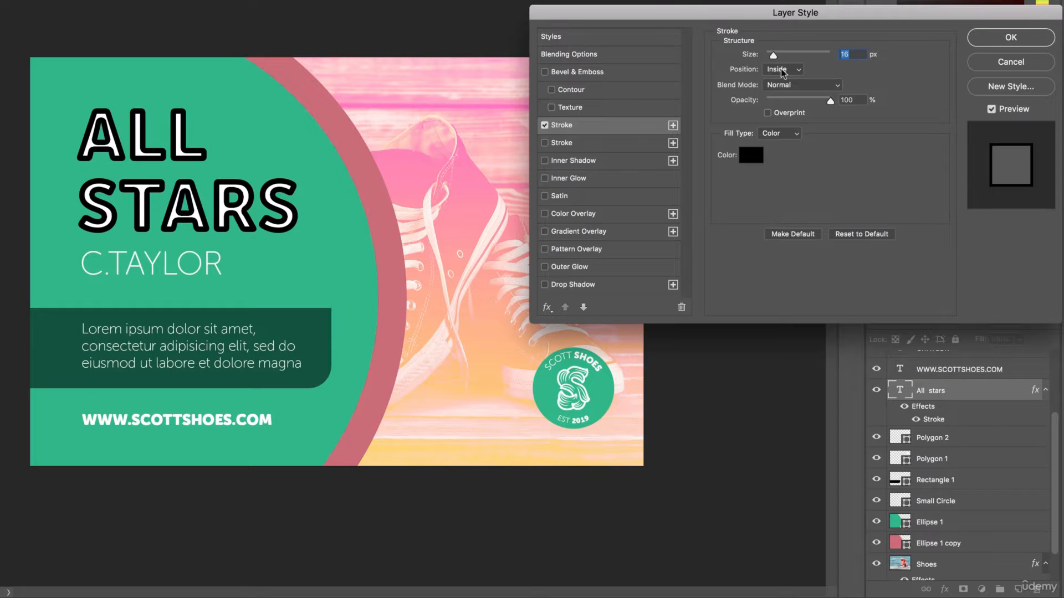
click(781, 69)
click(770, 98)
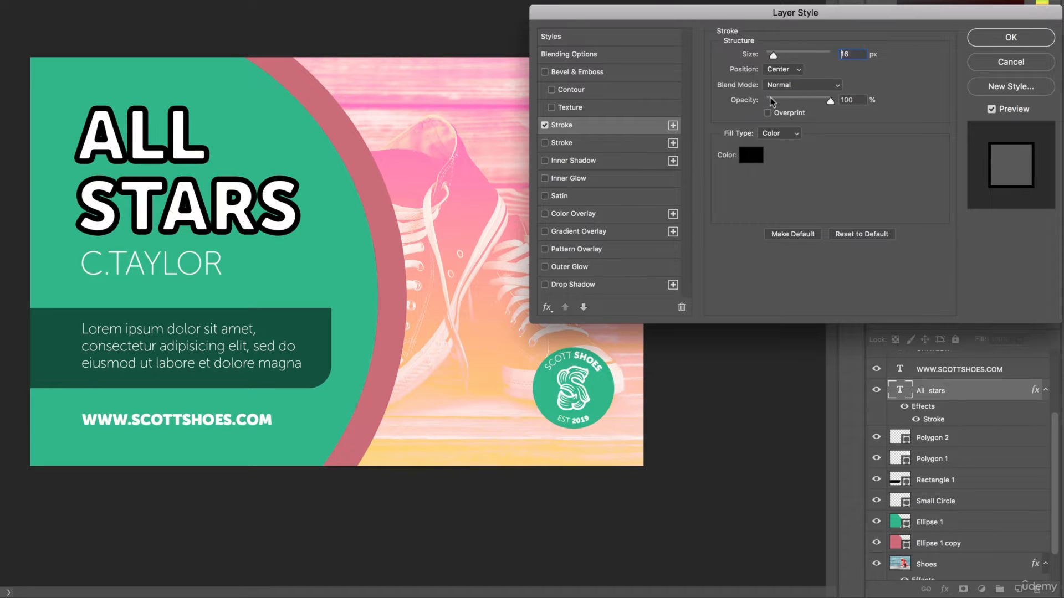
click(780, 69)
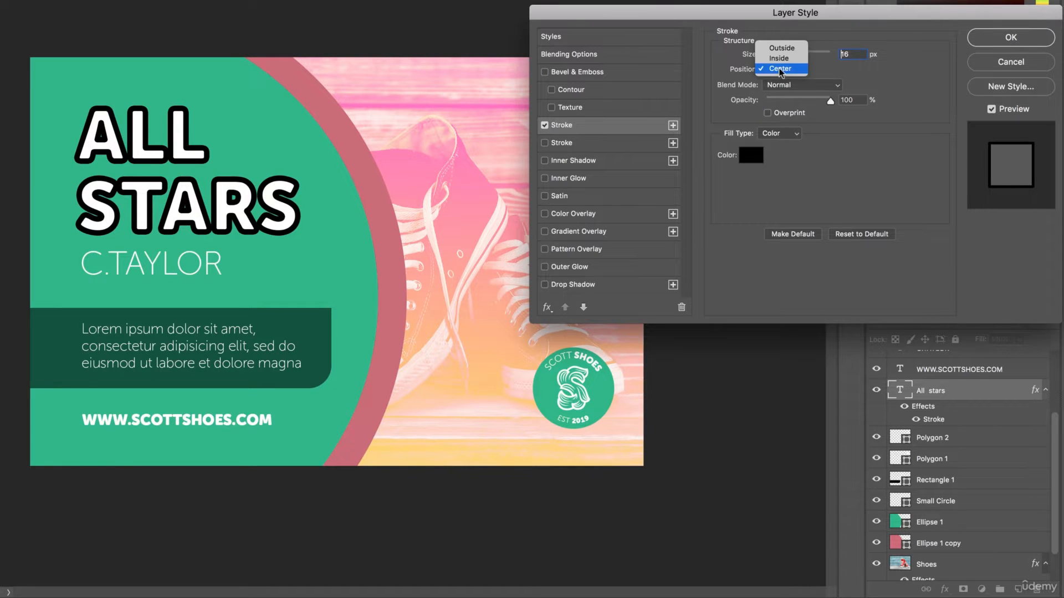
click(780, 59)
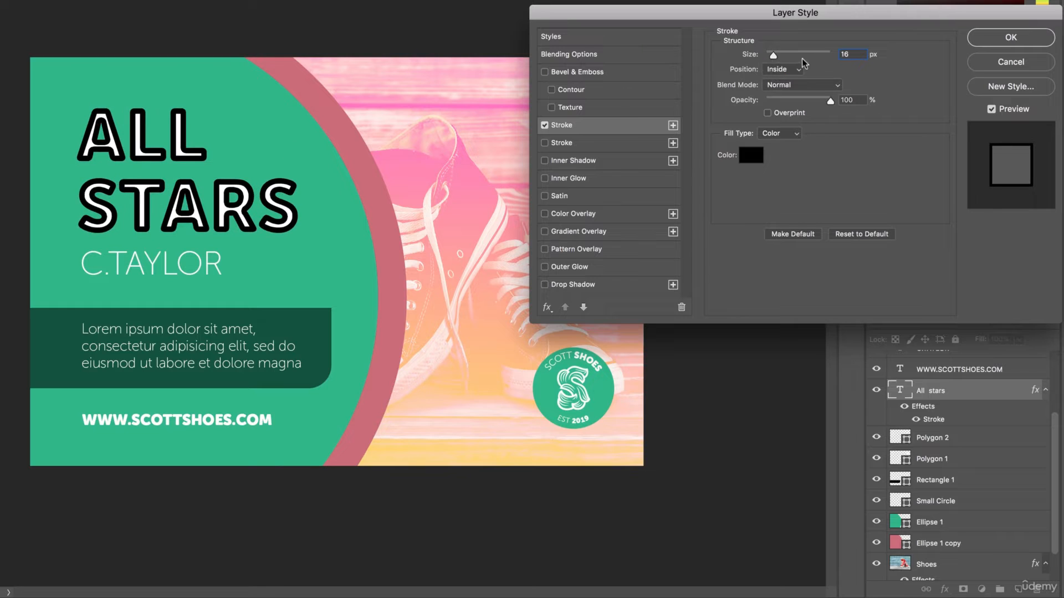
Increase the ALL STARS stroke to 21 px and try the Outside and Center positions.
drag(774, 55, 775, 55)
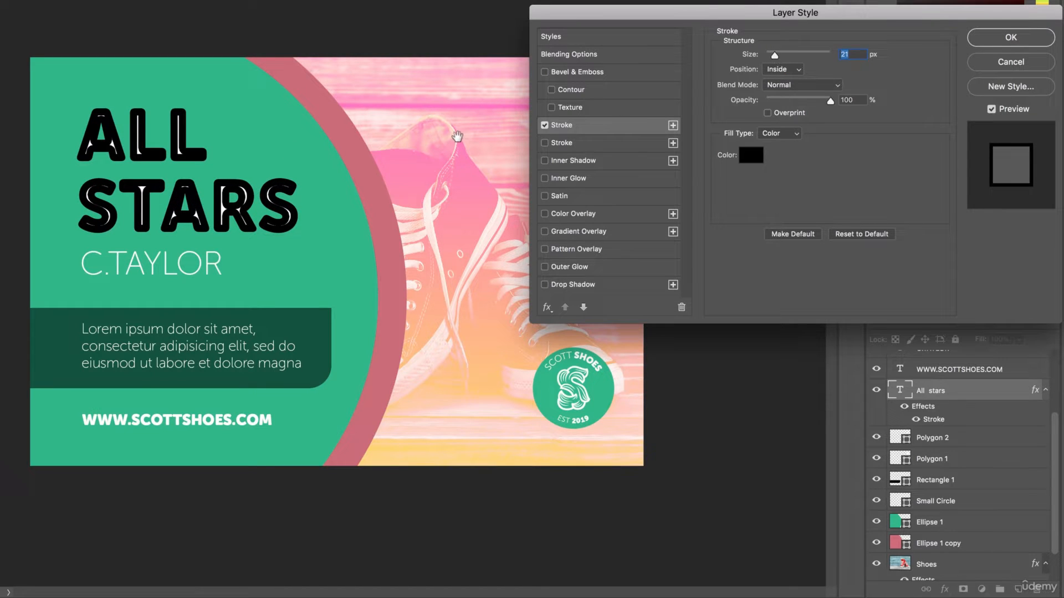
click(780, 69)
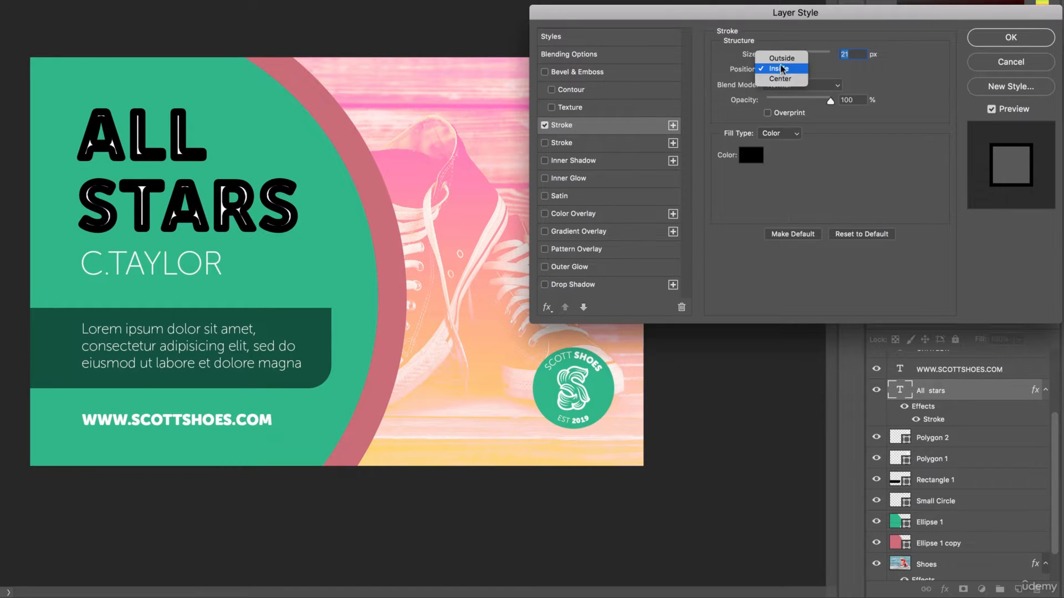
click(780, 58)
click(780, 70)
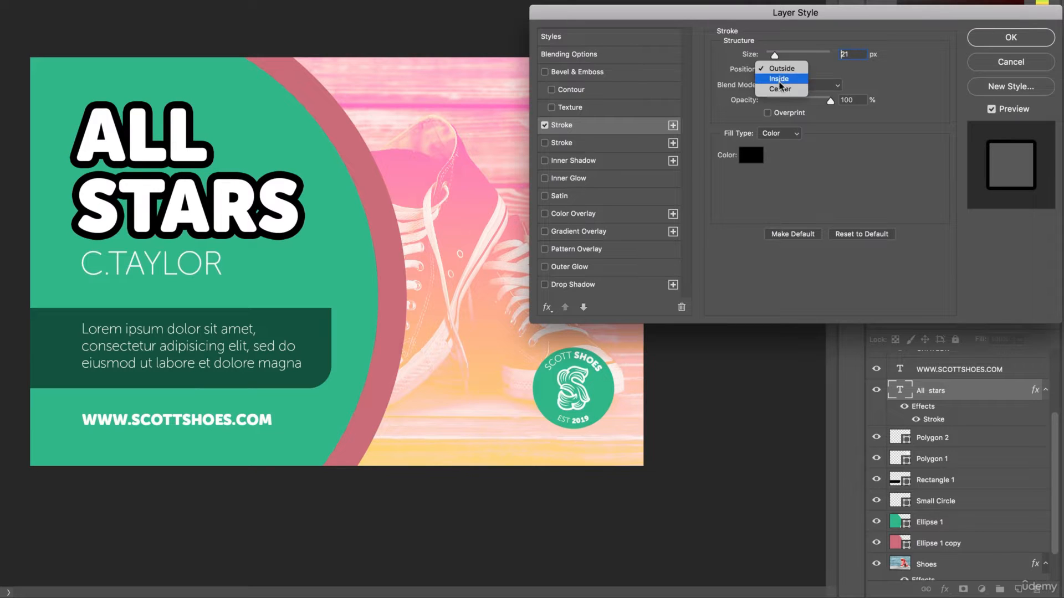
click(781, 90)
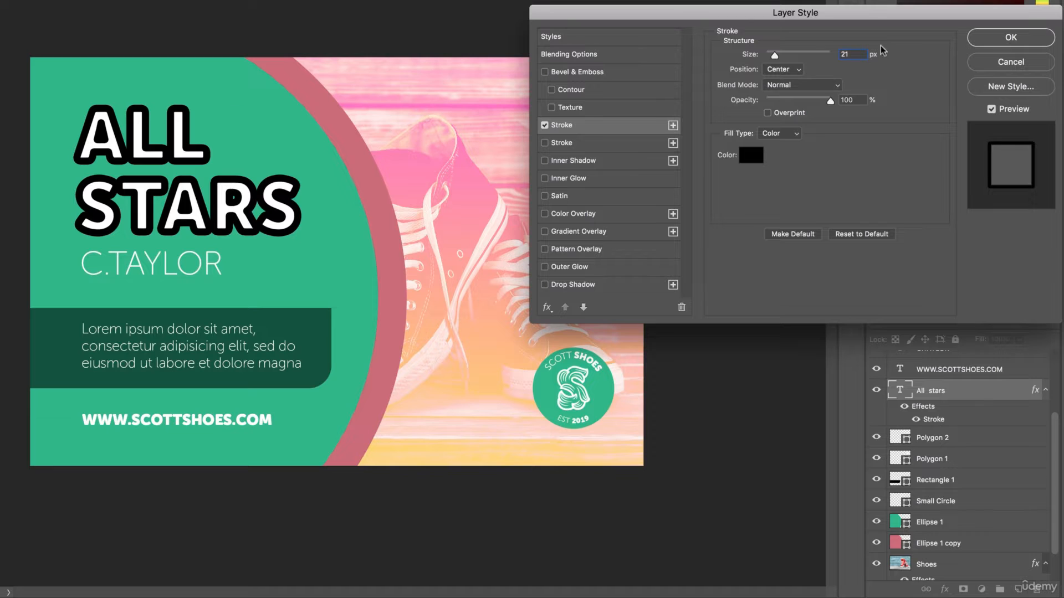
Position the ALL STARS stroke Outside and reduce its size to 13 px.
click(775, 70)
click(777, 48)
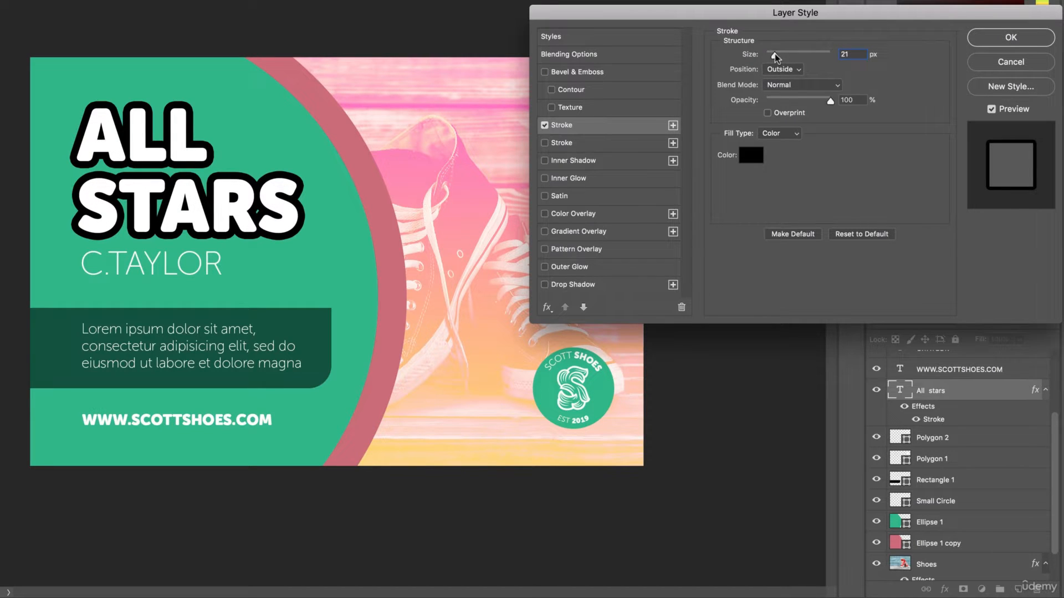
drag(775, 56, 772, 56)
Try several stroke colours sampled from the artwork, settle on the peach fcac88 from the shoe photo, and apply the layer style.
click(749, 153)
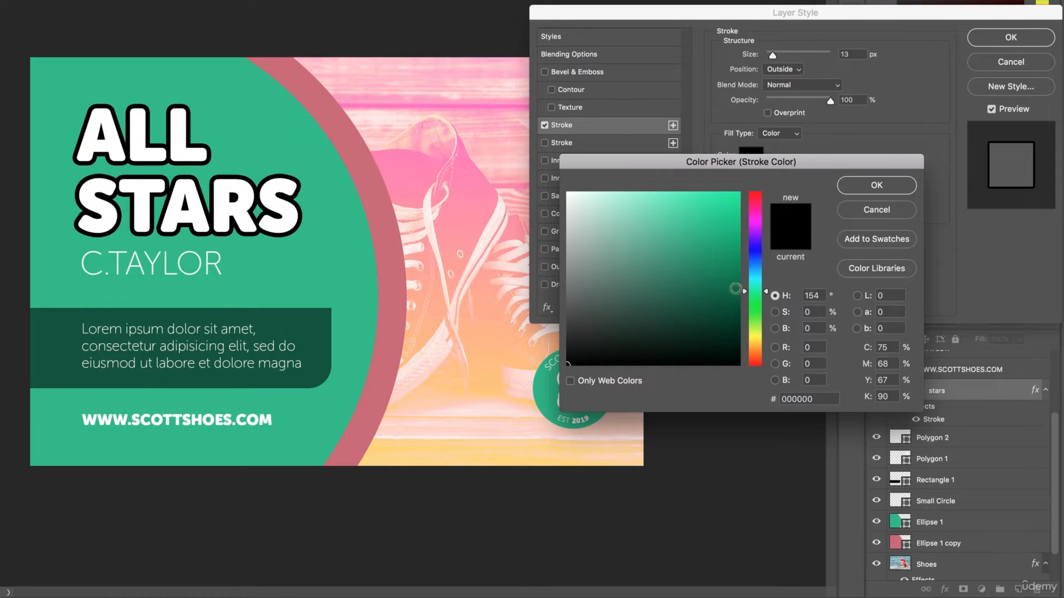
mouse_move(693, 271)
mouse_down()
mouse_move(708, 290)
mouse_move(691, 307)
mouse_up()
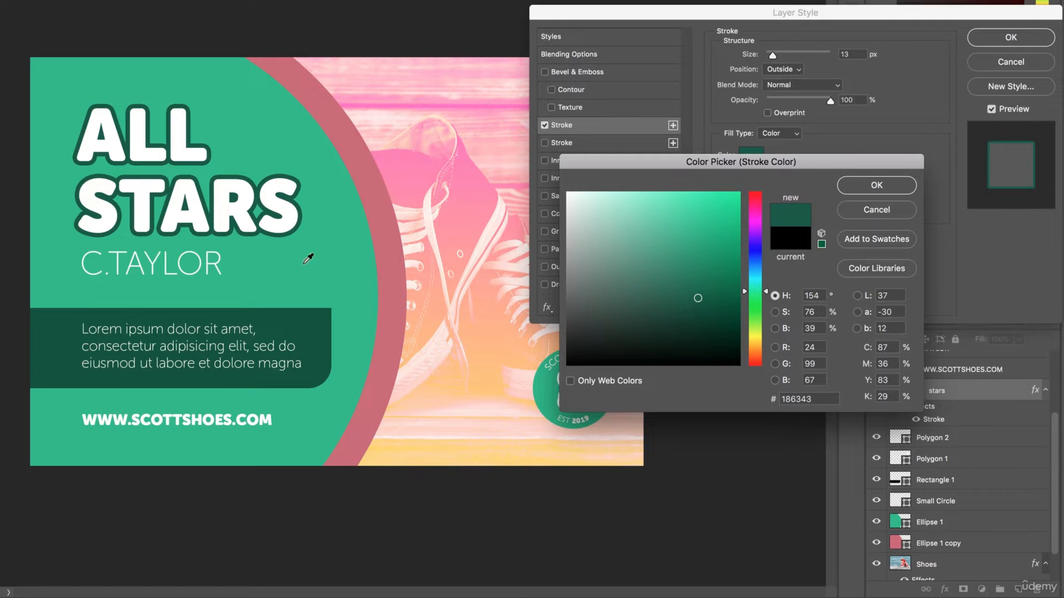
click(339, 241)
click(392, 228)
click(458, 194)
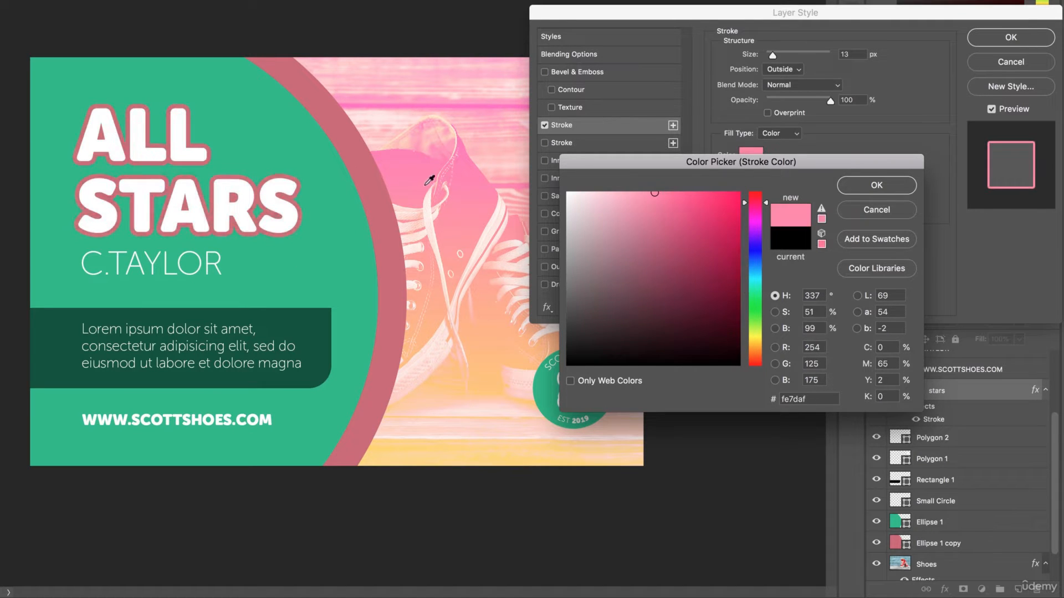
click(503, 304)
click(461, 261)
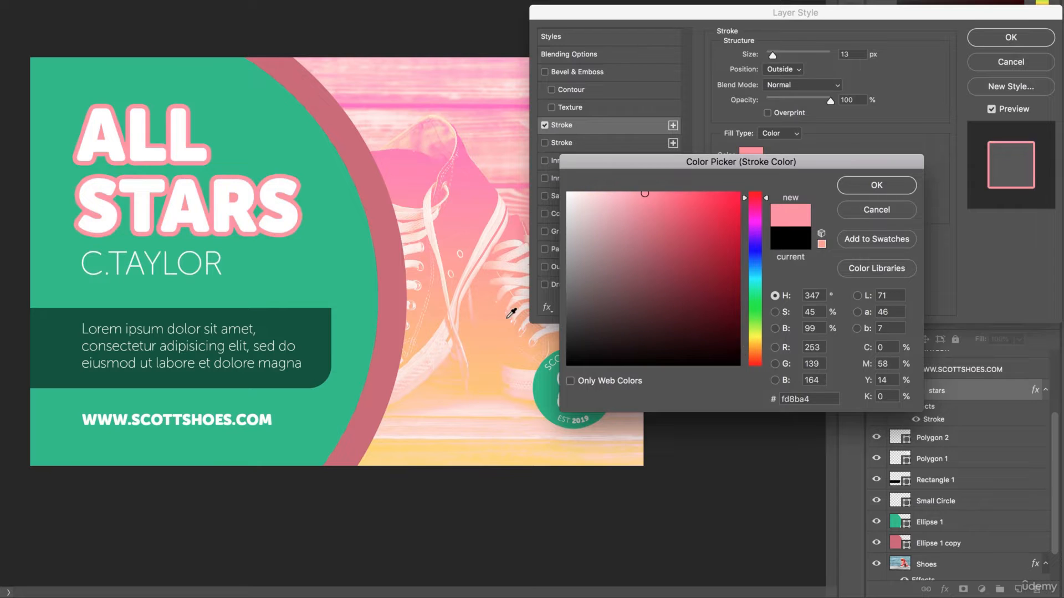
click(505, 318)
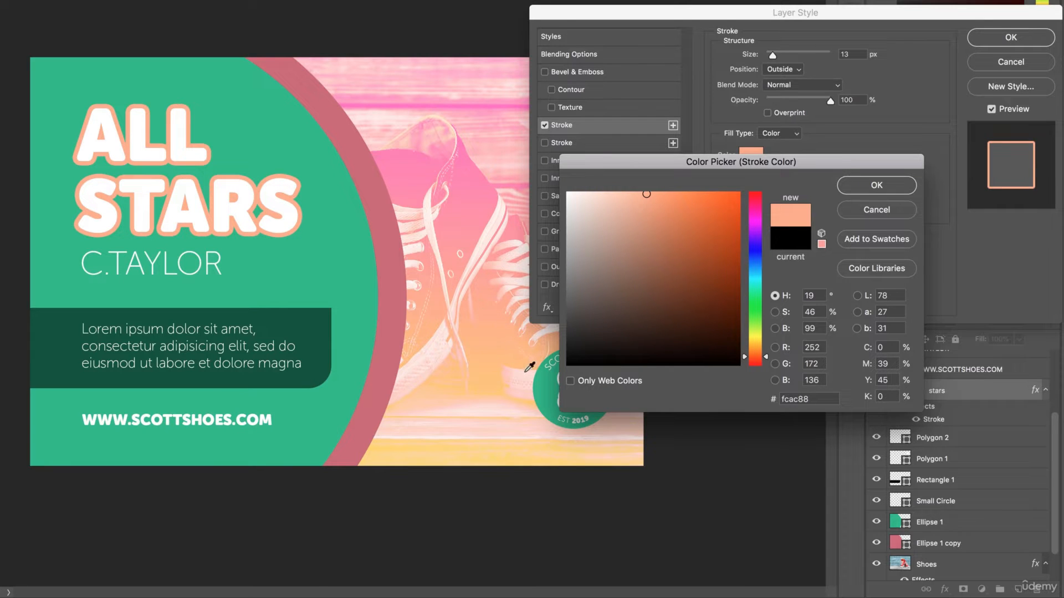
click(876, 185)
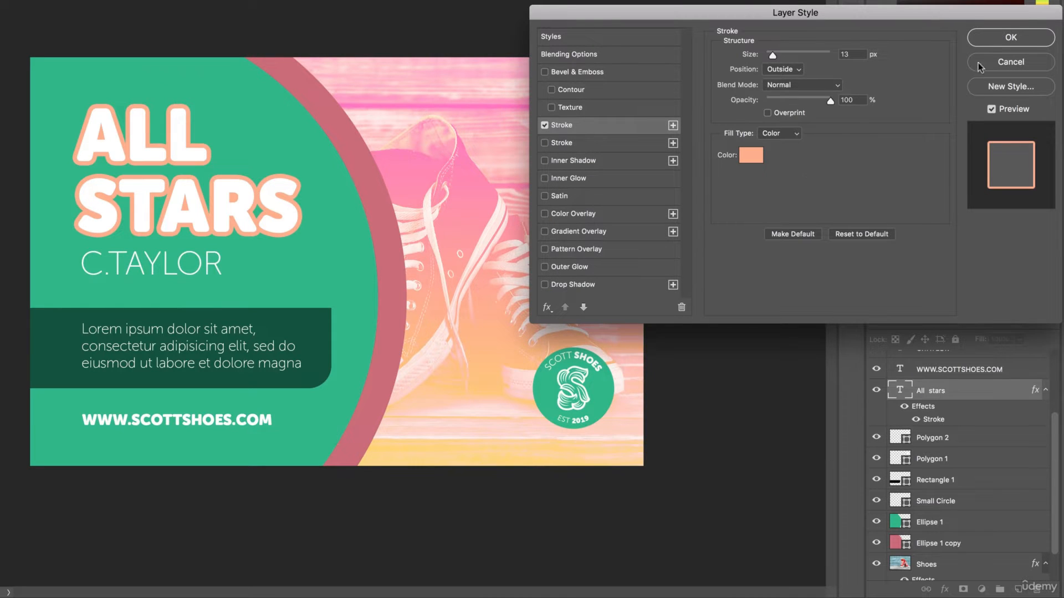
click(1023, 37)
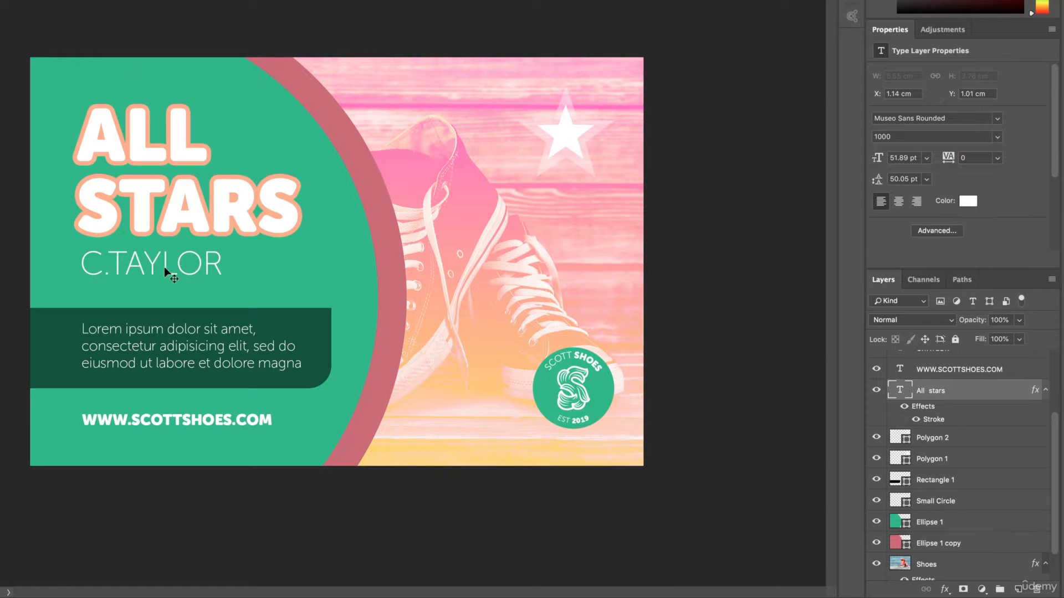
right_click(919, 392)
click(919, 394)
right_click(937, 397)
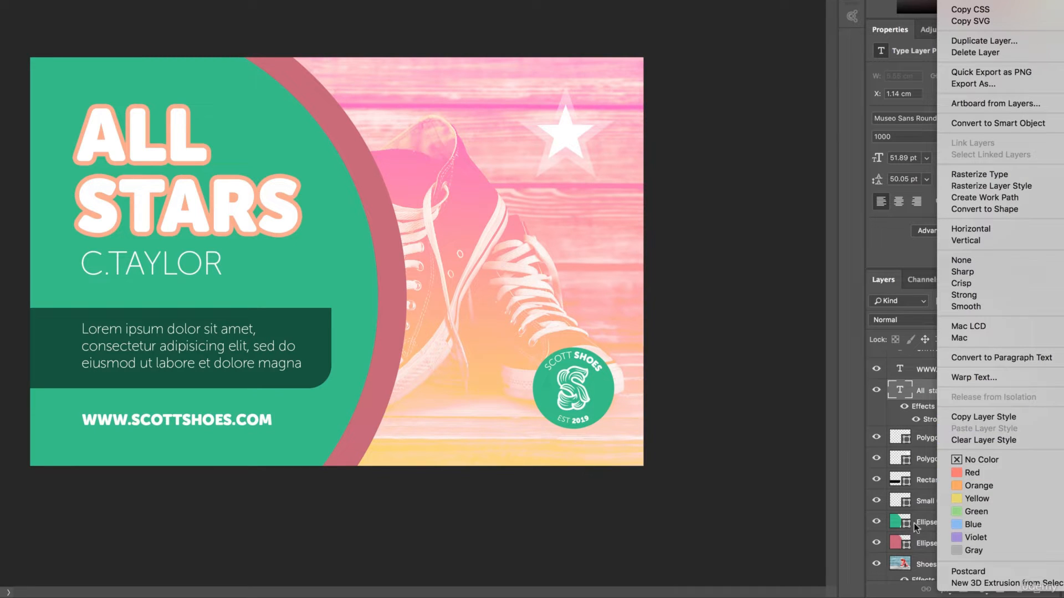
click(903, 596)
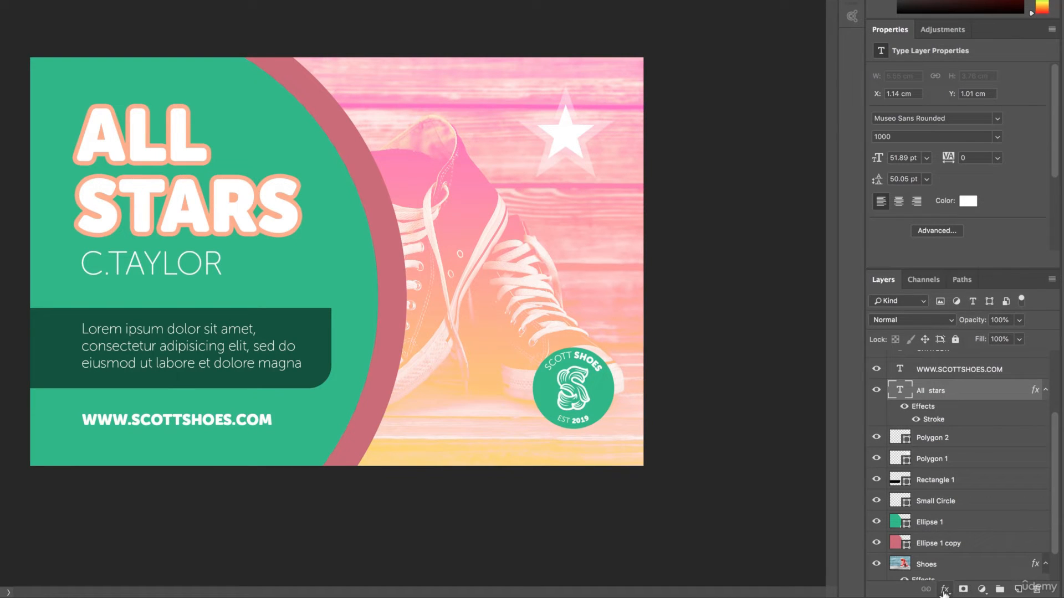
click(943, 591)
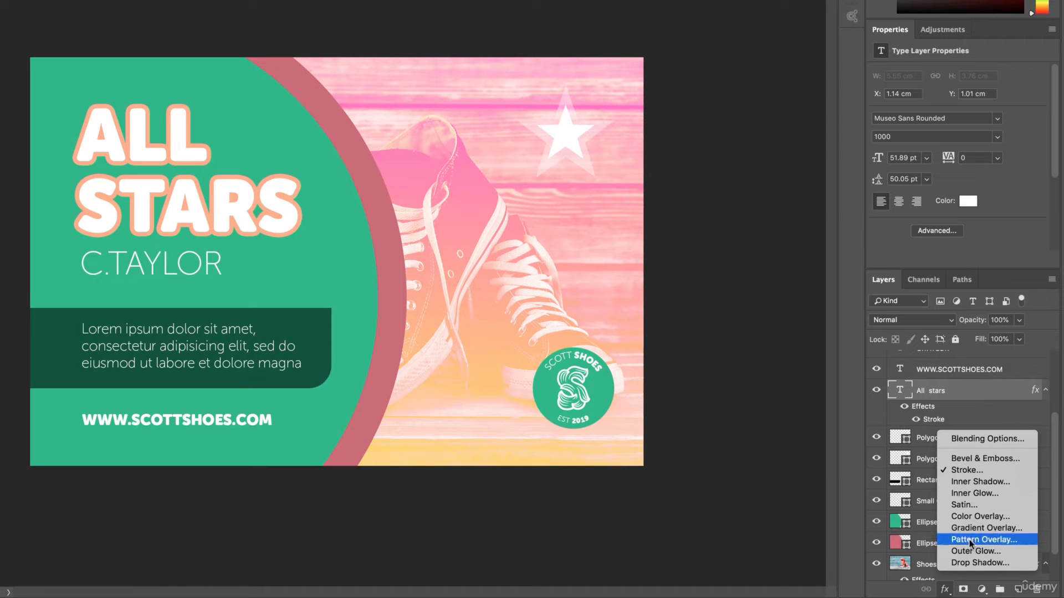
key(Escape)
Copy the ALL STARS layer style onto the thin subtitle text below it, and undo the paste.
right_click(945, 391)
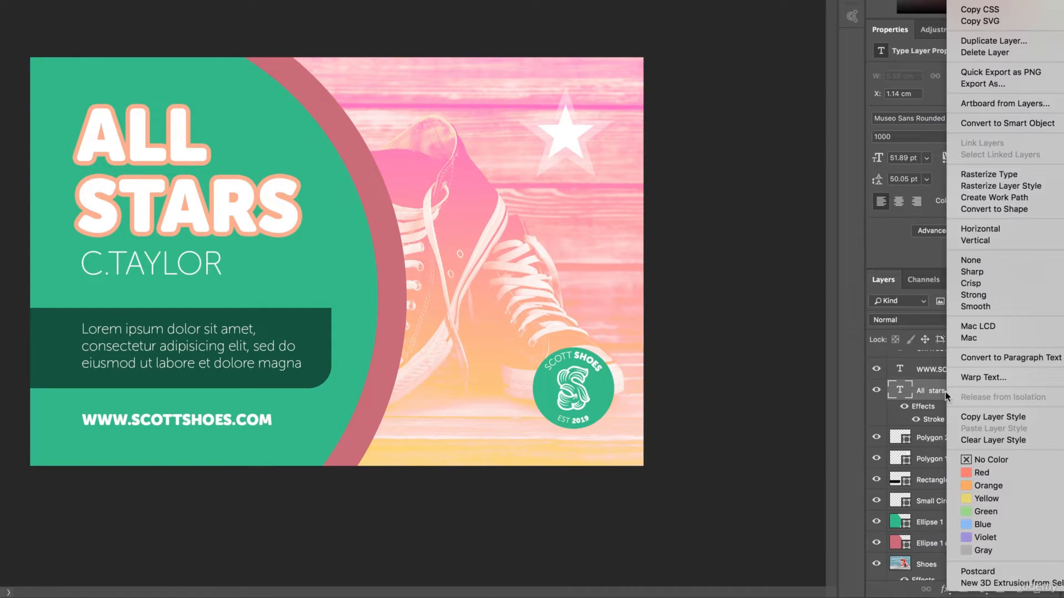
click(982, 417)
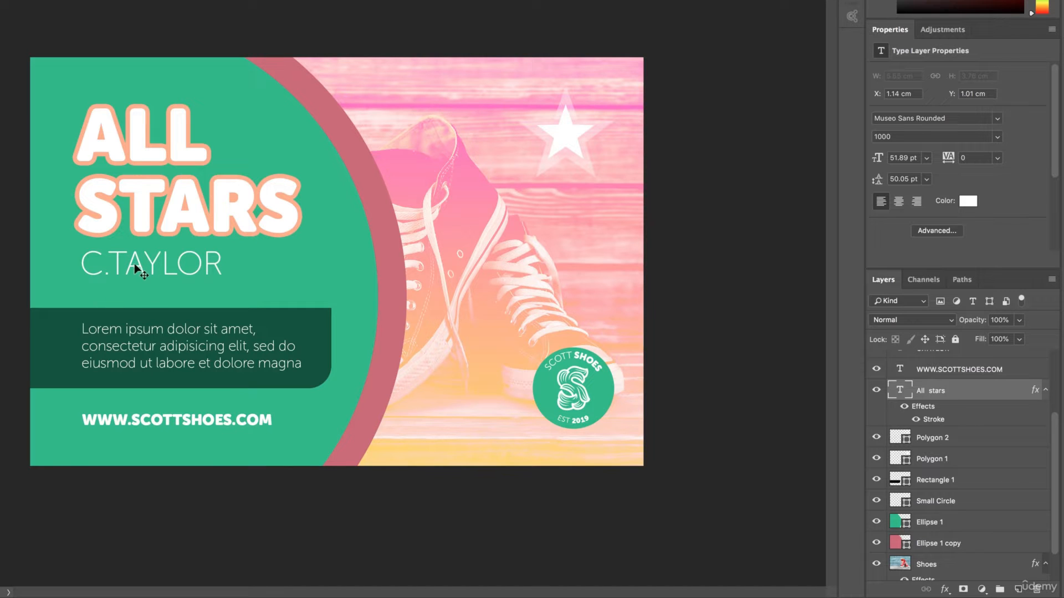
click(144, 275)
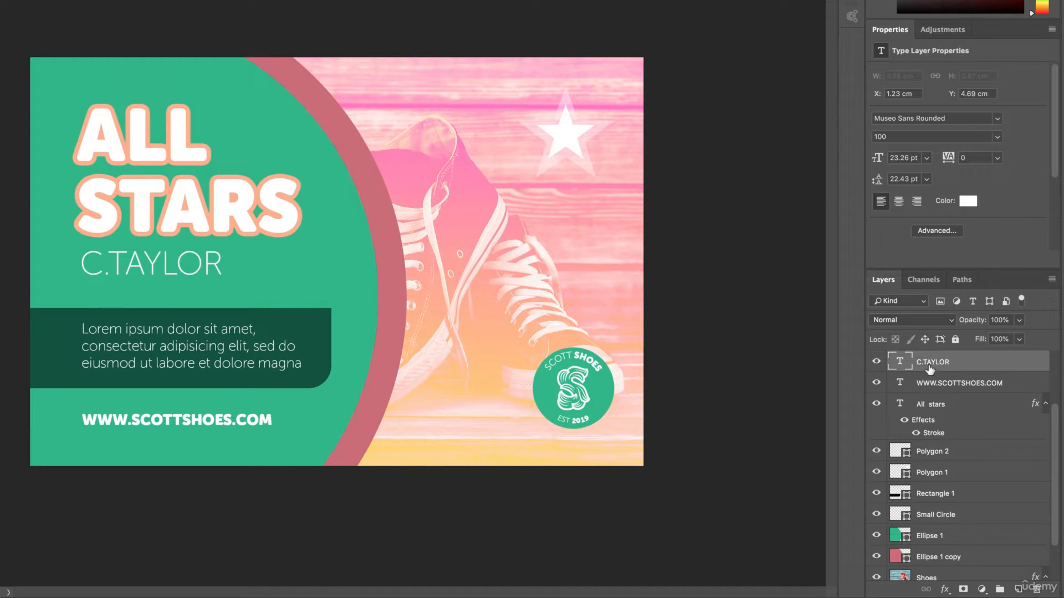
scroll(945, 372, up, 1)
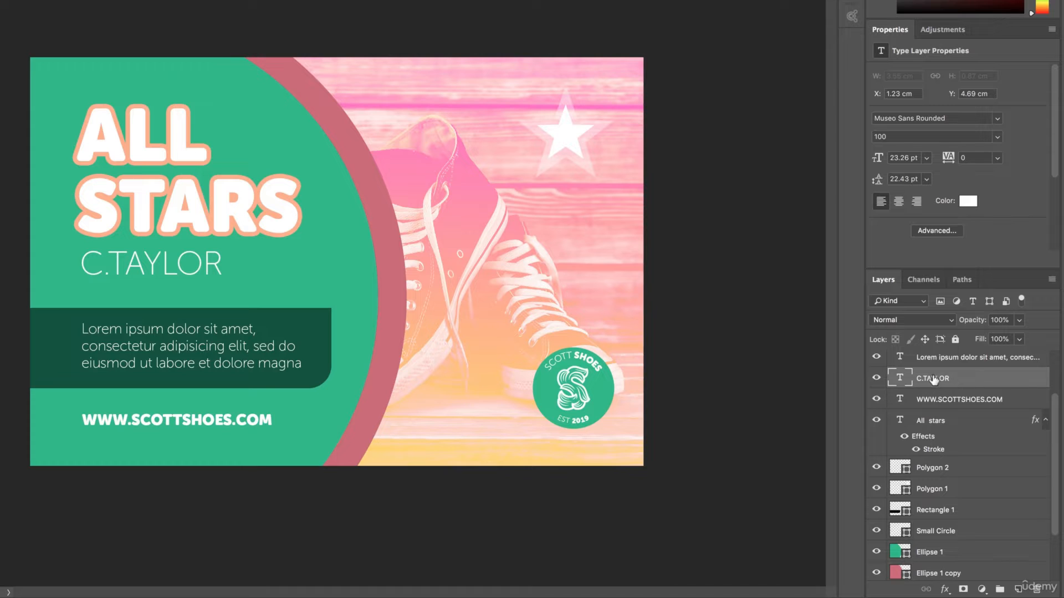
right_click(934, 379)
click(970, 429)
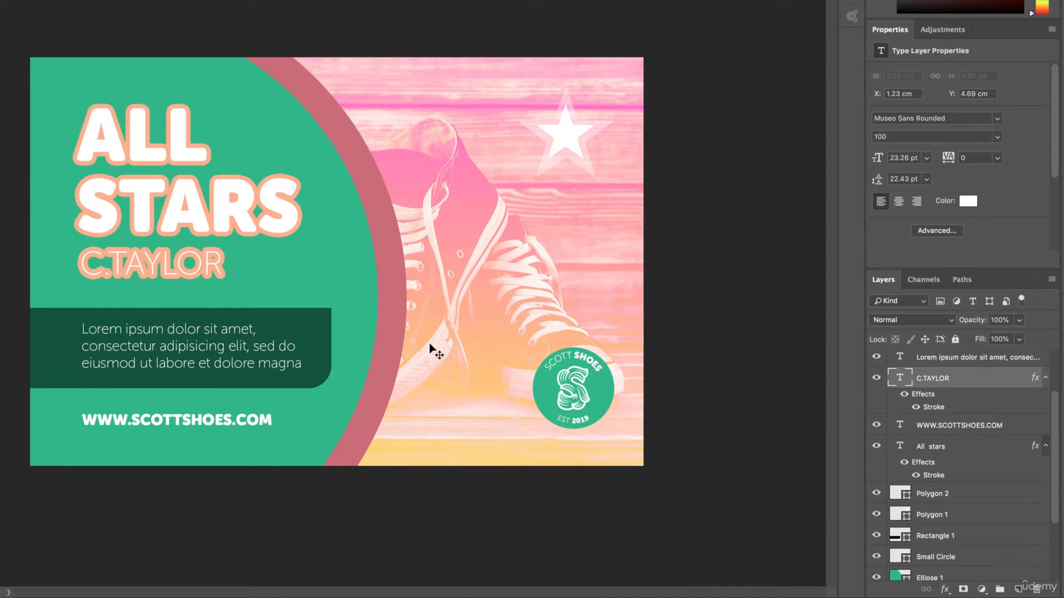
key(ctrl+z)
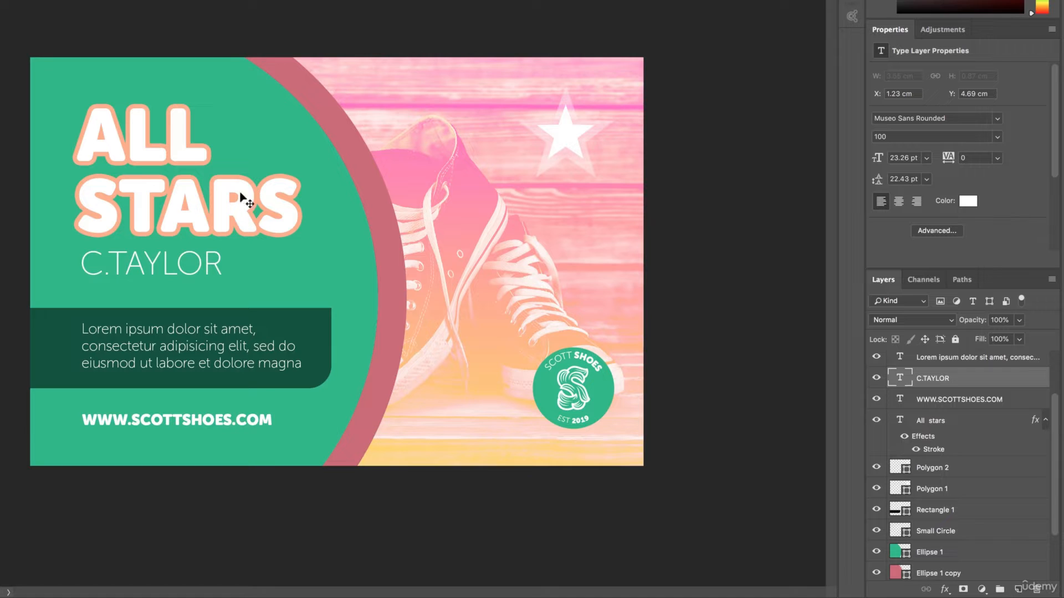
Add an Outside stroke to the dark rectangle behind the lorem ipsum text and set its size to 49 px.
click(313, 323)
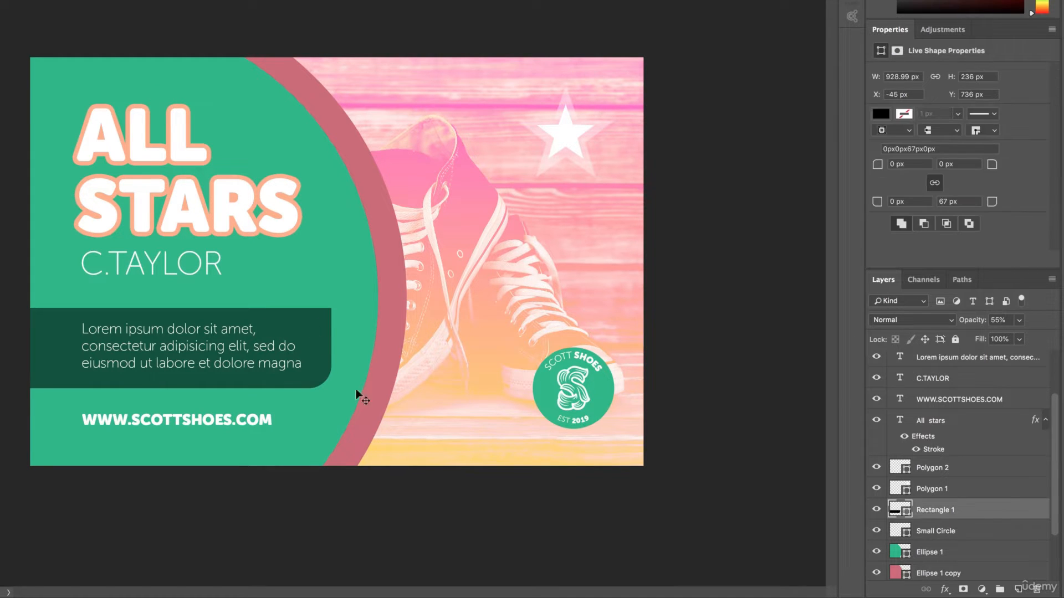
click(945, 587)
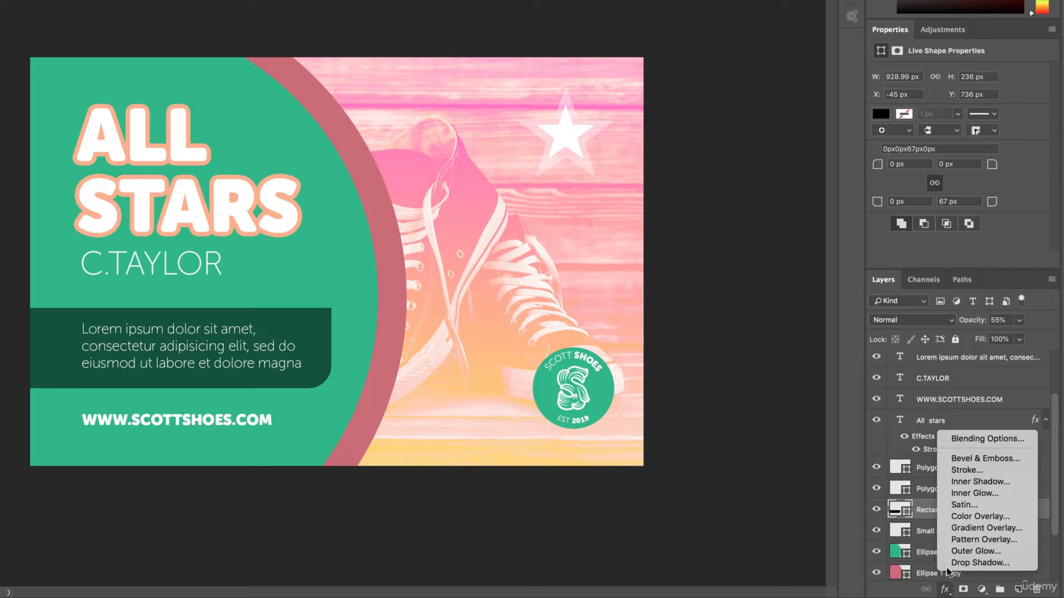
click(894, 471)
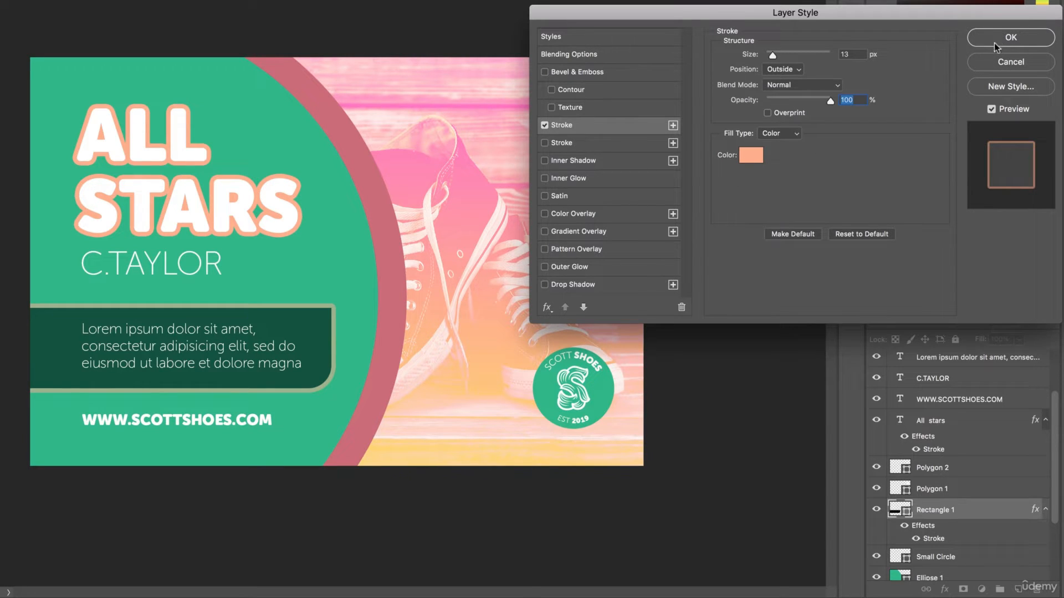
click(785, 56)
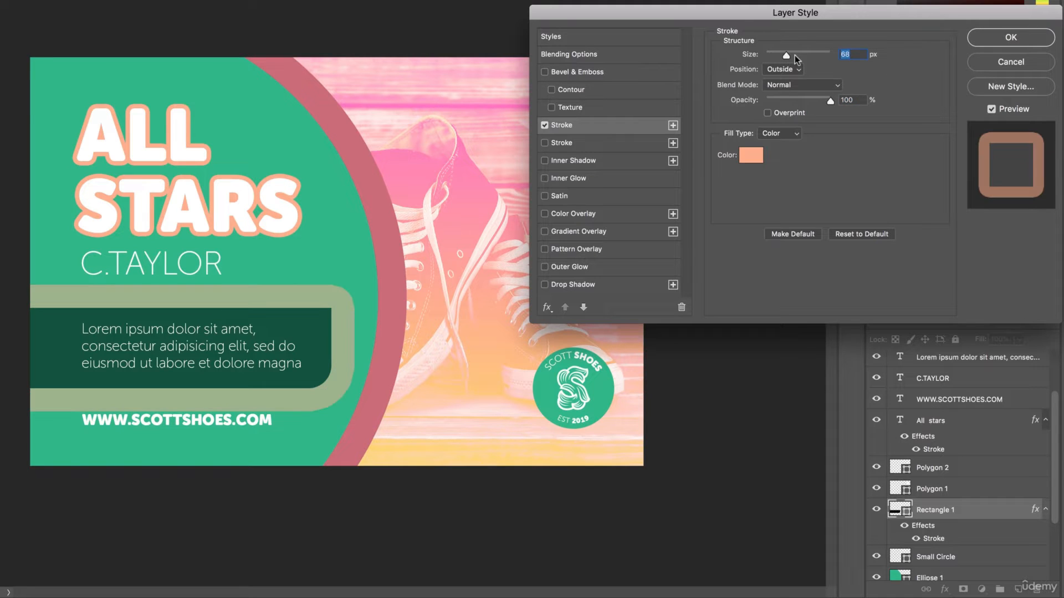
drag(785, 55, 781, 56)
Colour the rectangle's stroke with the pink sampled from the shoe photo and apply the layer style.
click(751, 155)
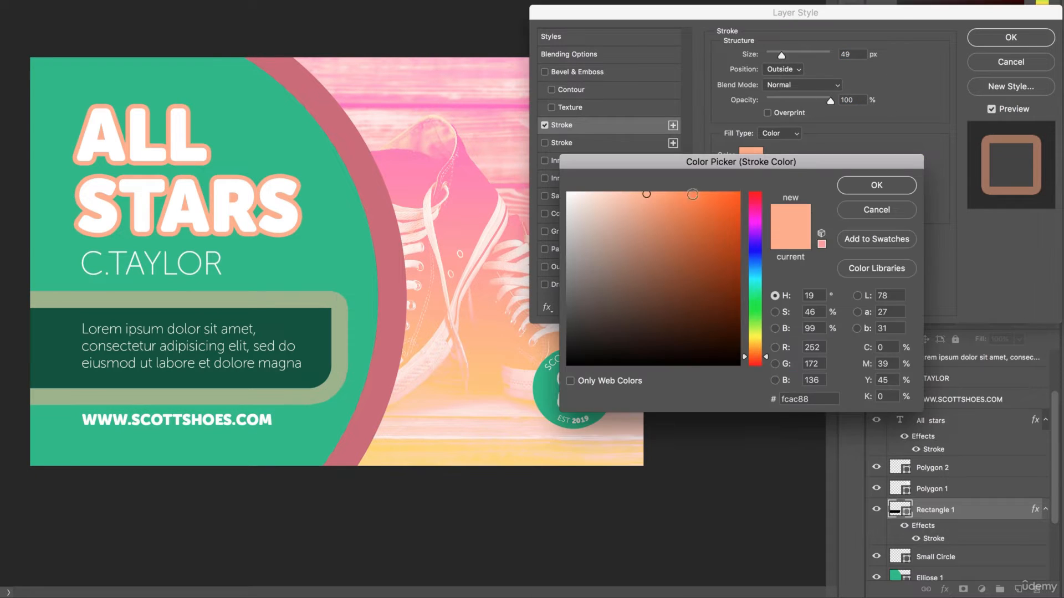
click(457, 169)
click(878, 185)
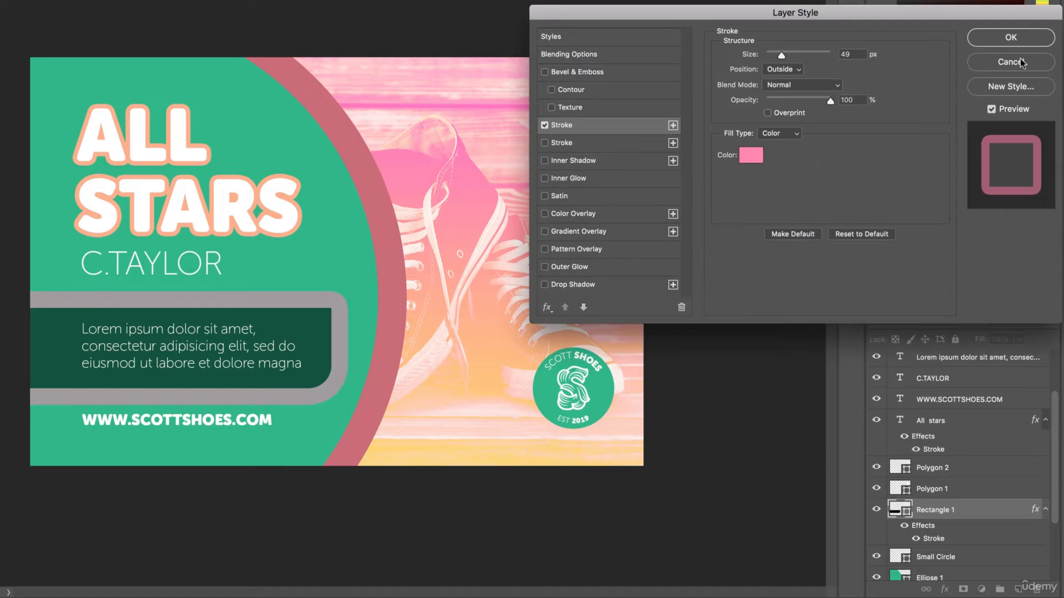
click(1019, 37)
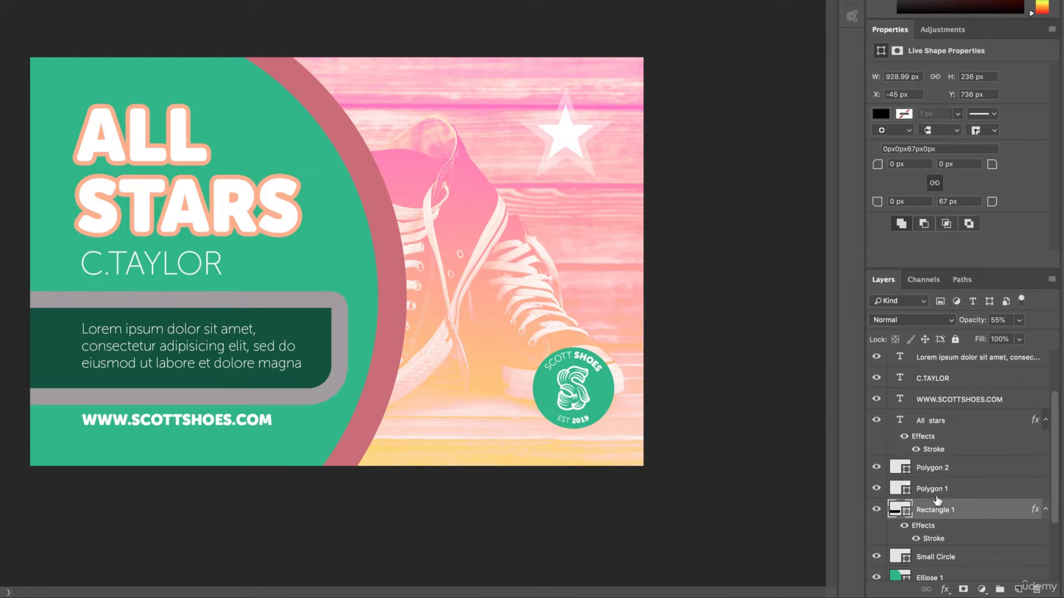
Try raising the dark rectangle's layer opacity to 100%, and undo both the opacity change and its stroke.
click(1021, 321)
drag(1019, 336, 1047, 336)
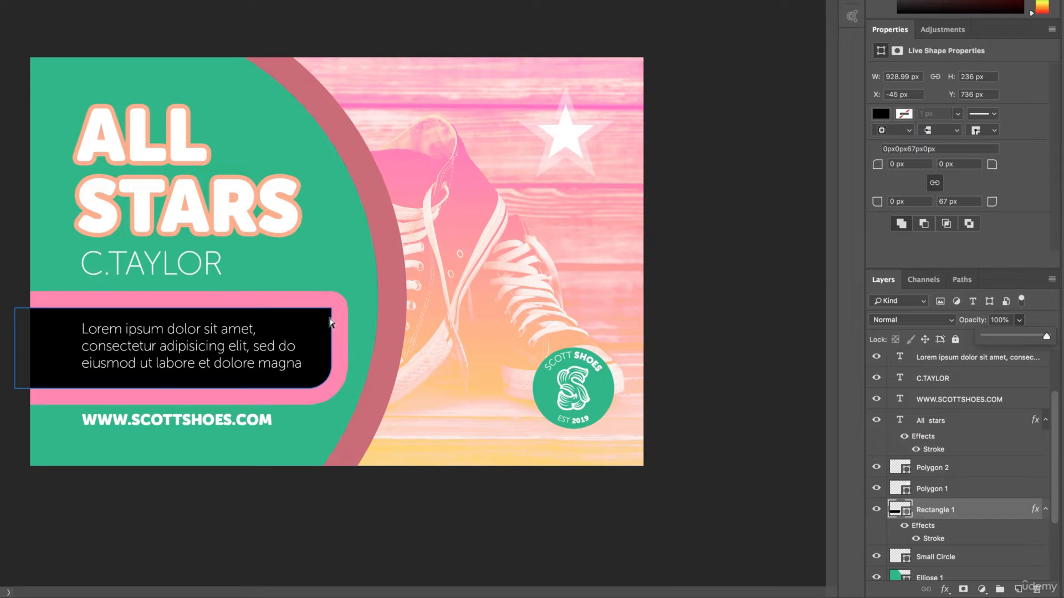
key(ctrl+z)
key(ctrl+z)
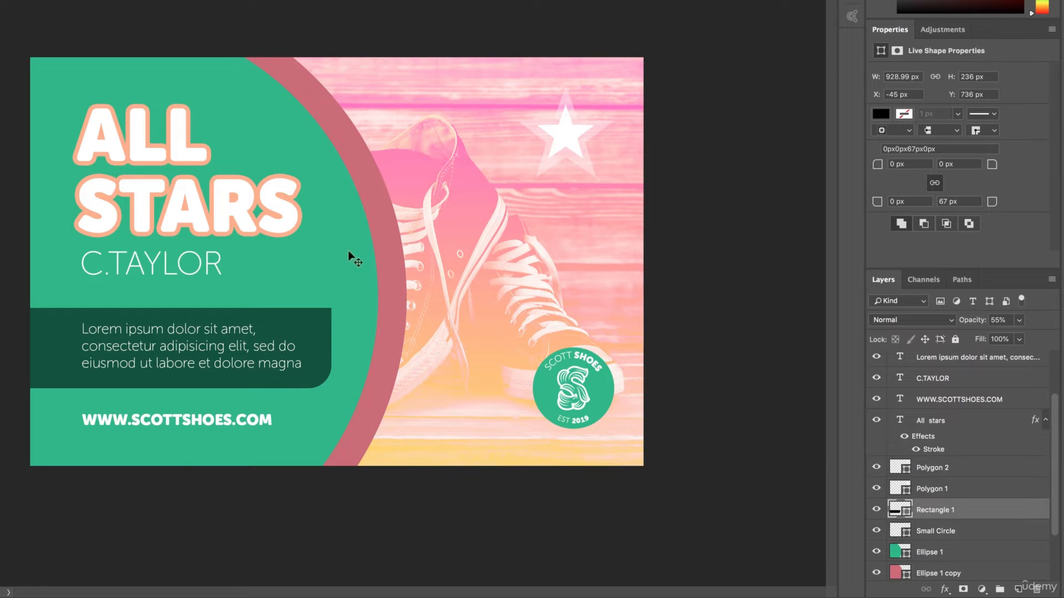
Reopen the stroke settings of the ALL STARS text, try a size of 38 px, and undo the size change.
drag(357, 261, 395, 314)
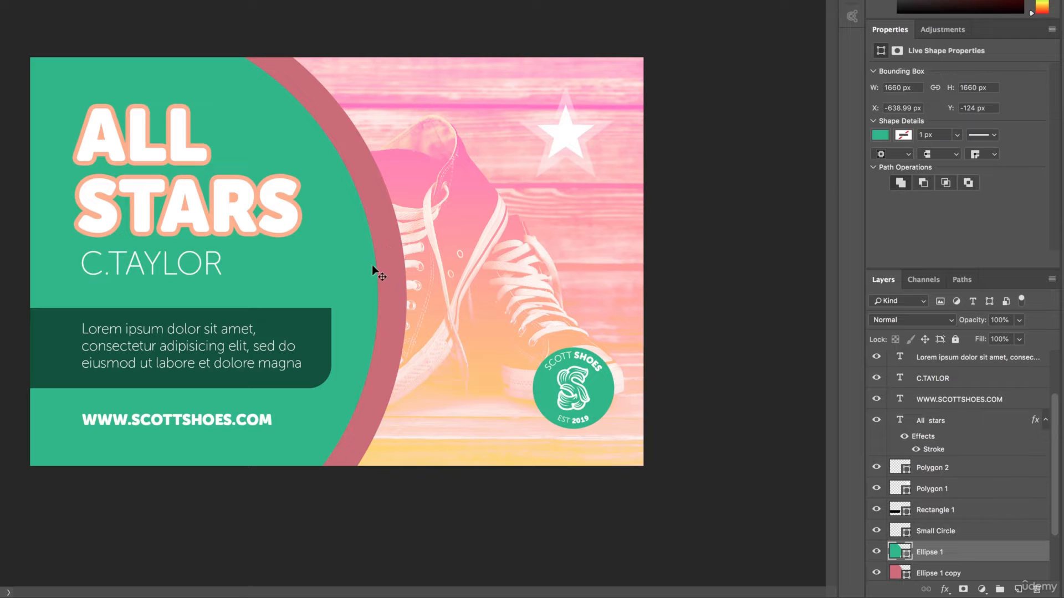
click(231, 207)
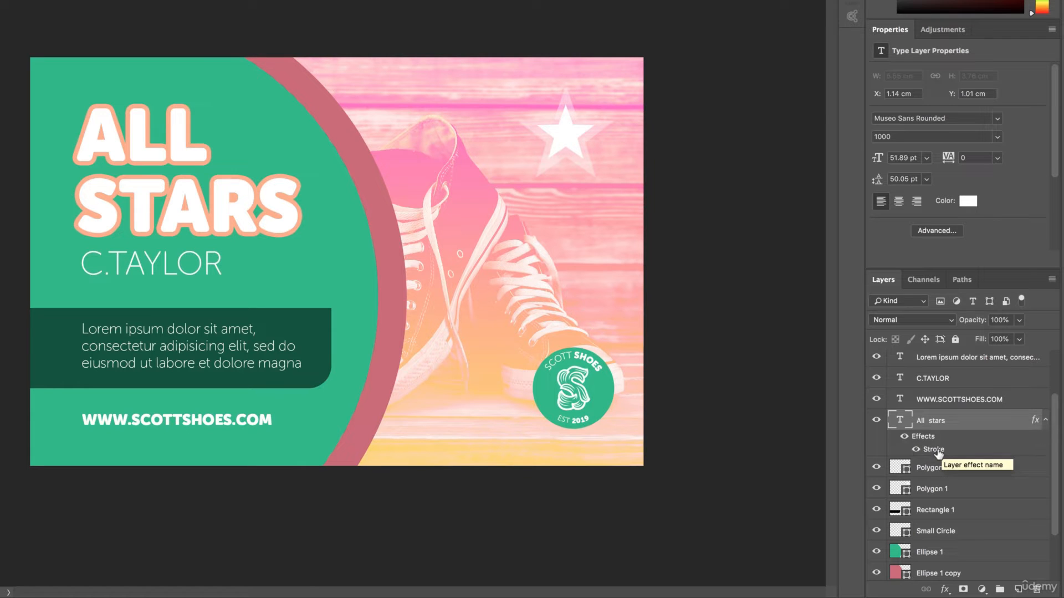
double_click(935, 451)
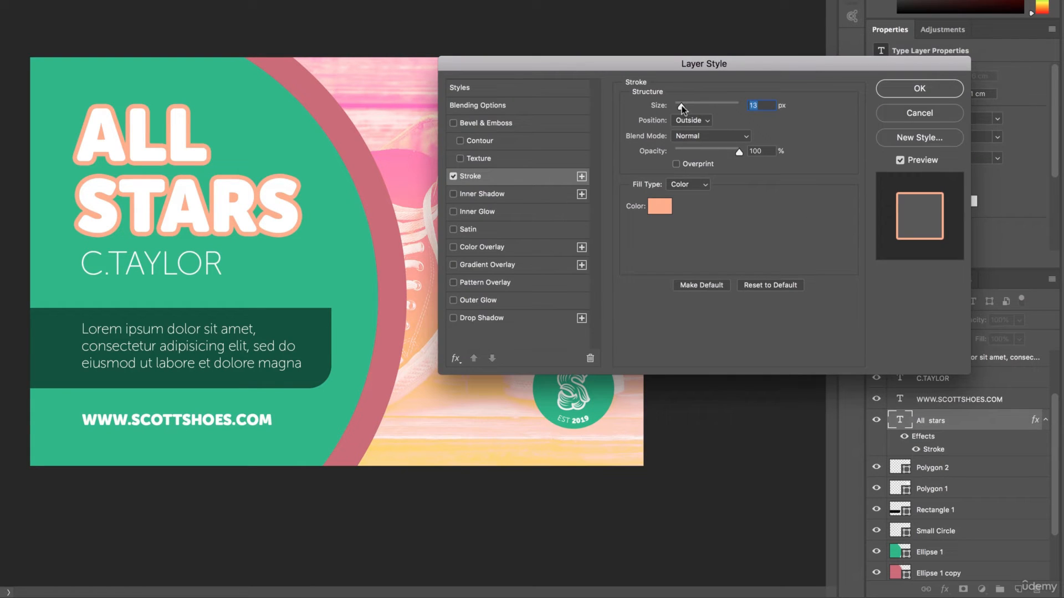
drag(681, 105, 685, 107)
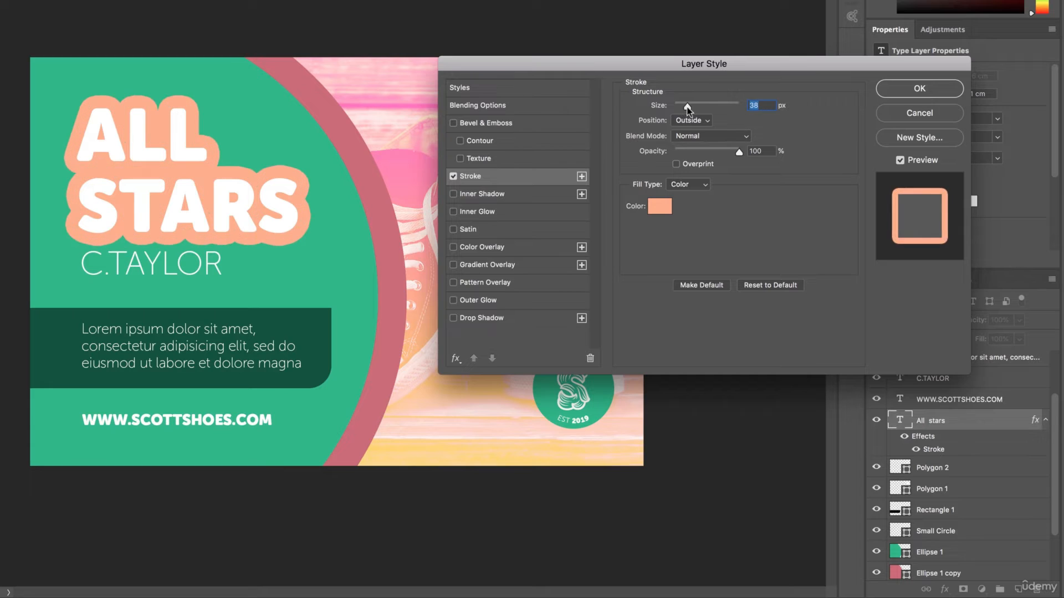
key(super+z)
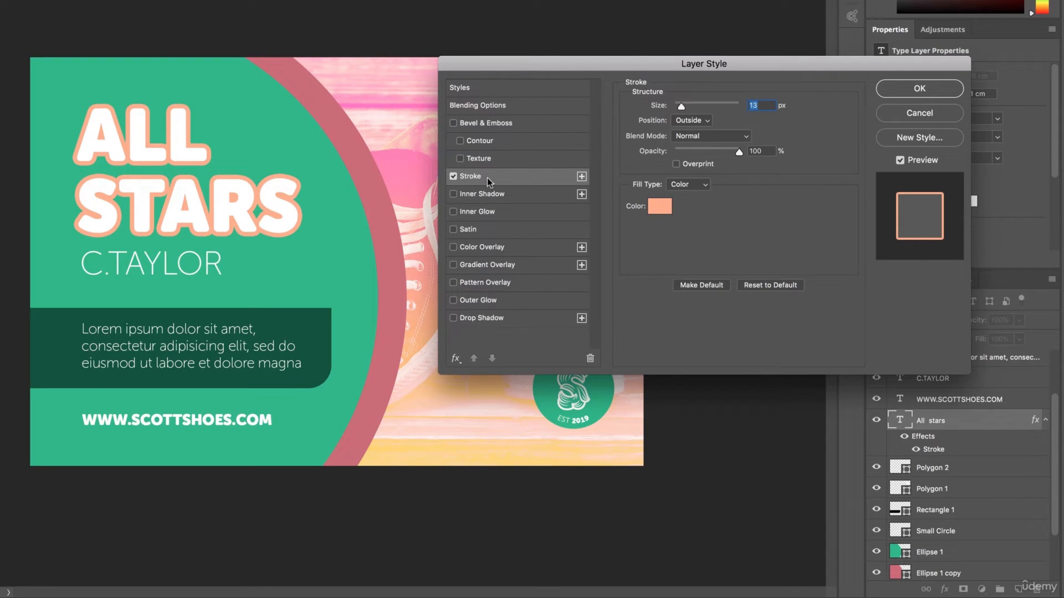
Add a second stroke to the ALL STARS text and colour the lower one magenta d918d2.
click(581, 176)
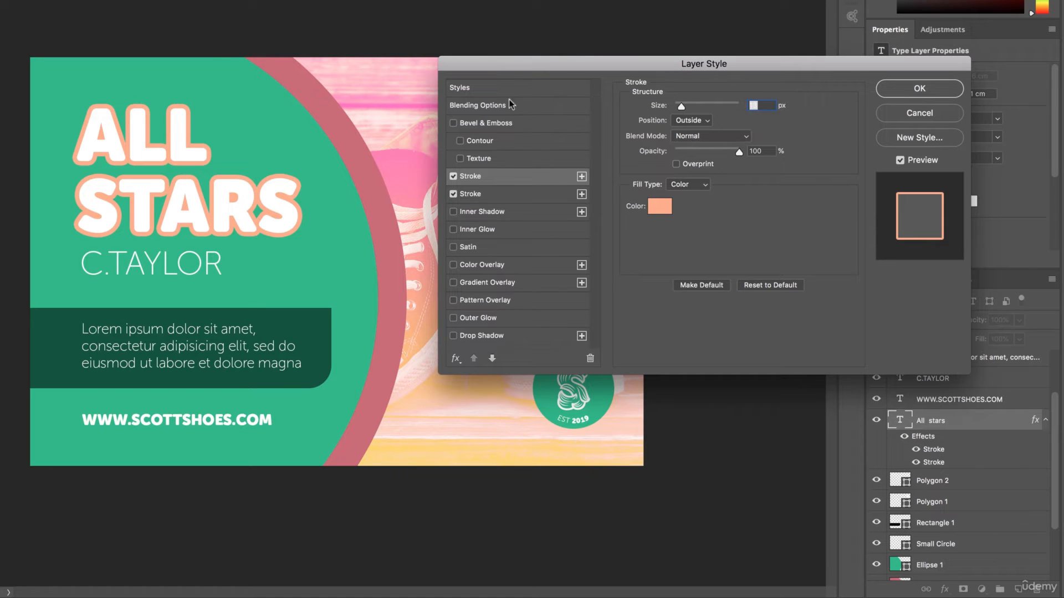
click(495, 196)
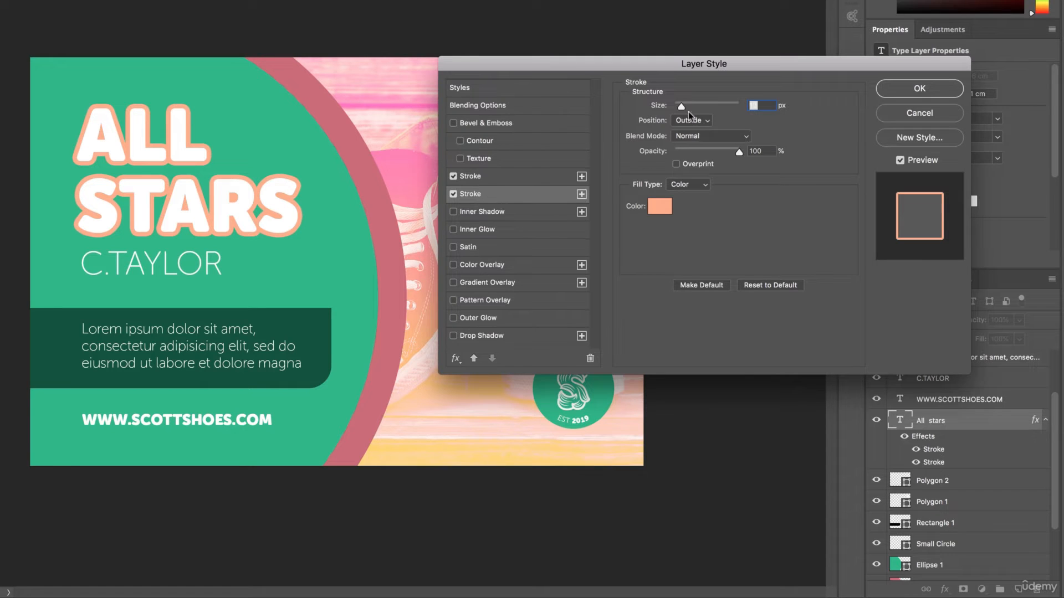
click(659, 206)
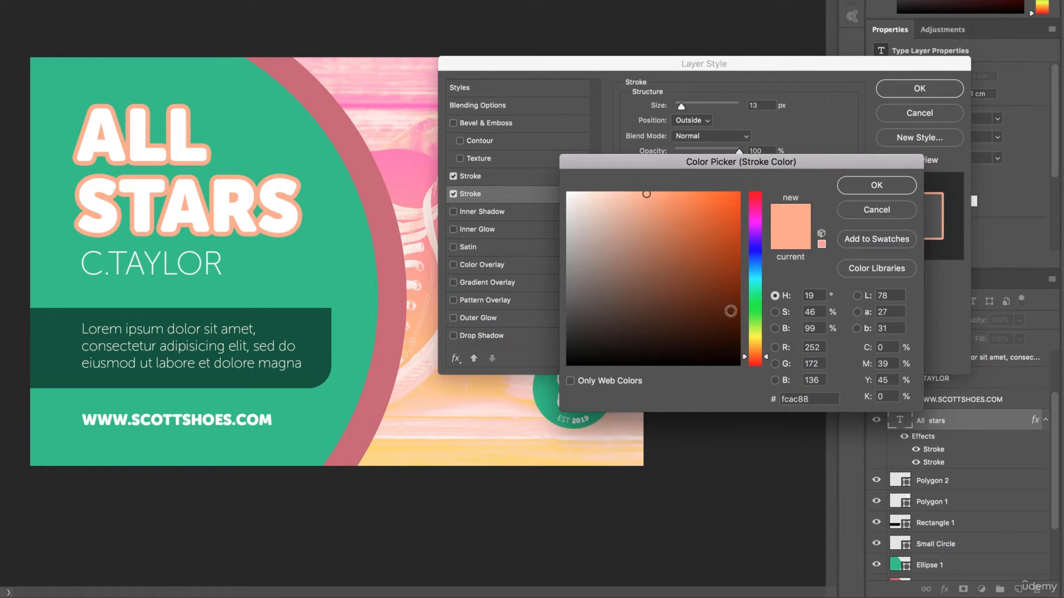
click(754, 220)
click(728, 221)
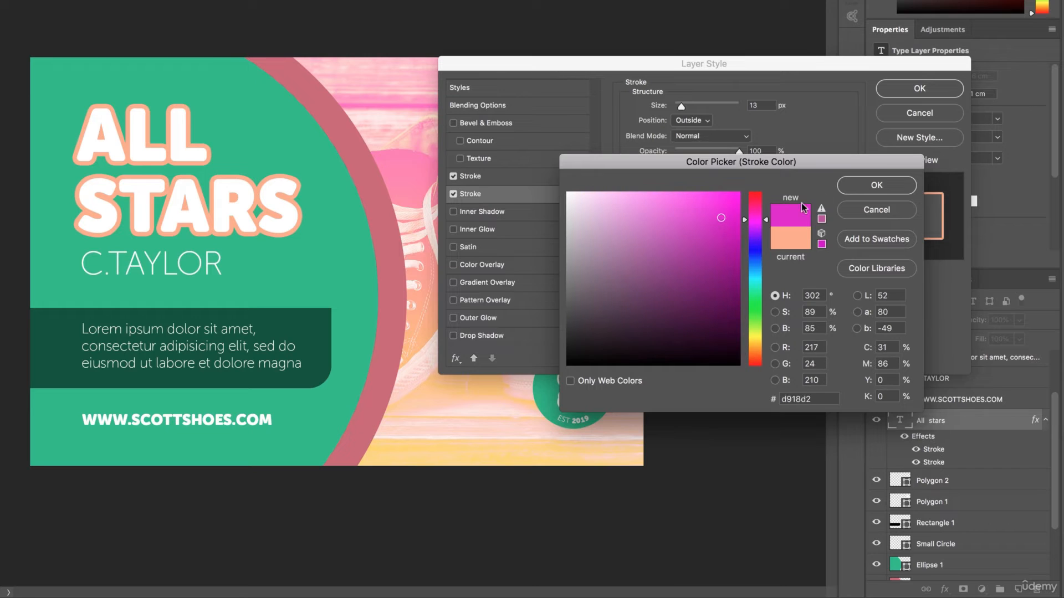
click(853, 190)
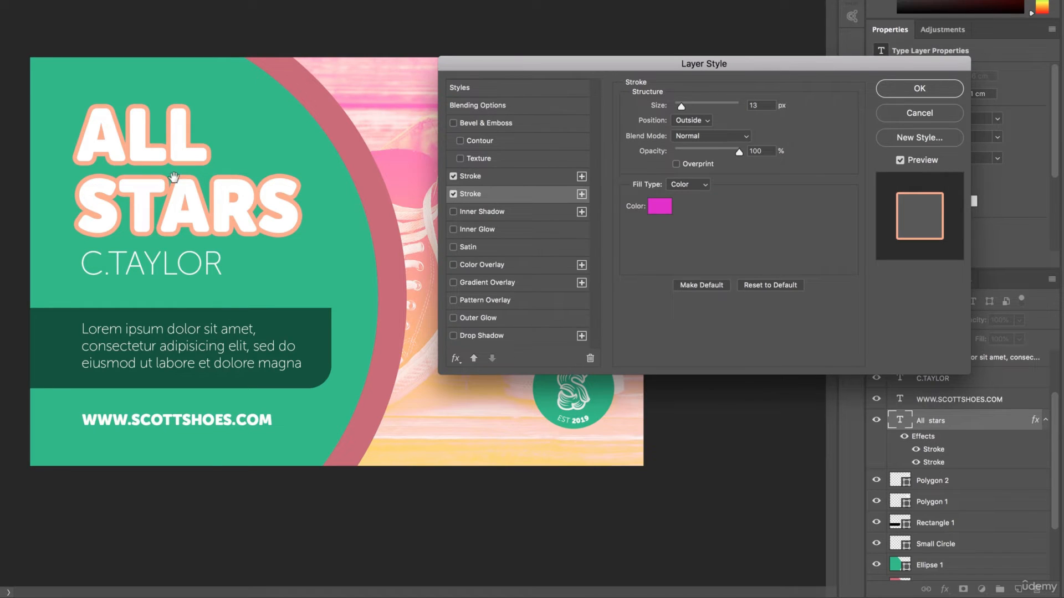
Compare the two ALL STARS strokes and increase the lower magenta stroke's size to 27 px.
click(513, 177)
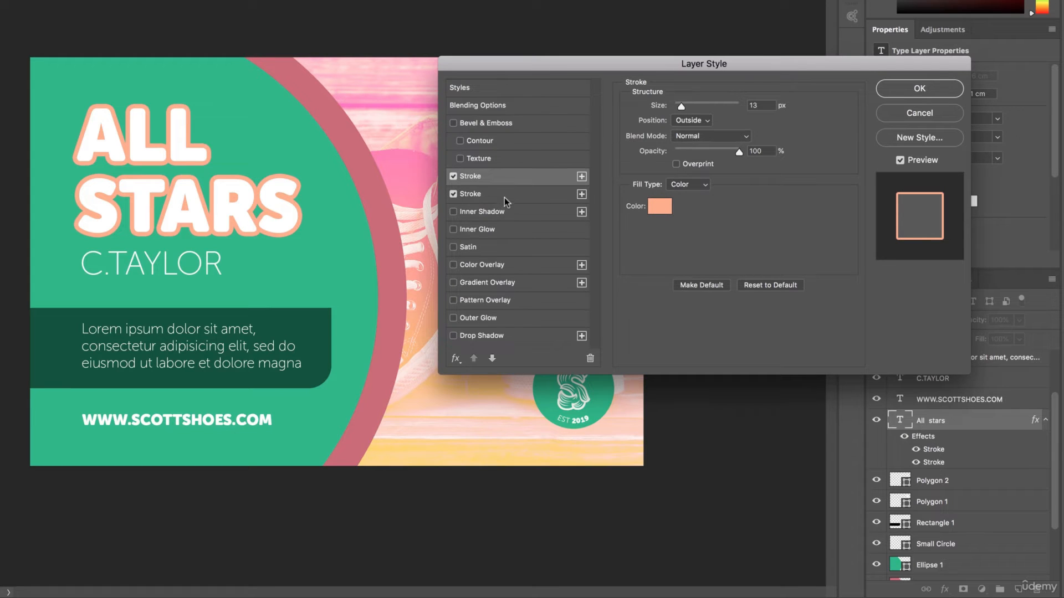
click(504, 194)
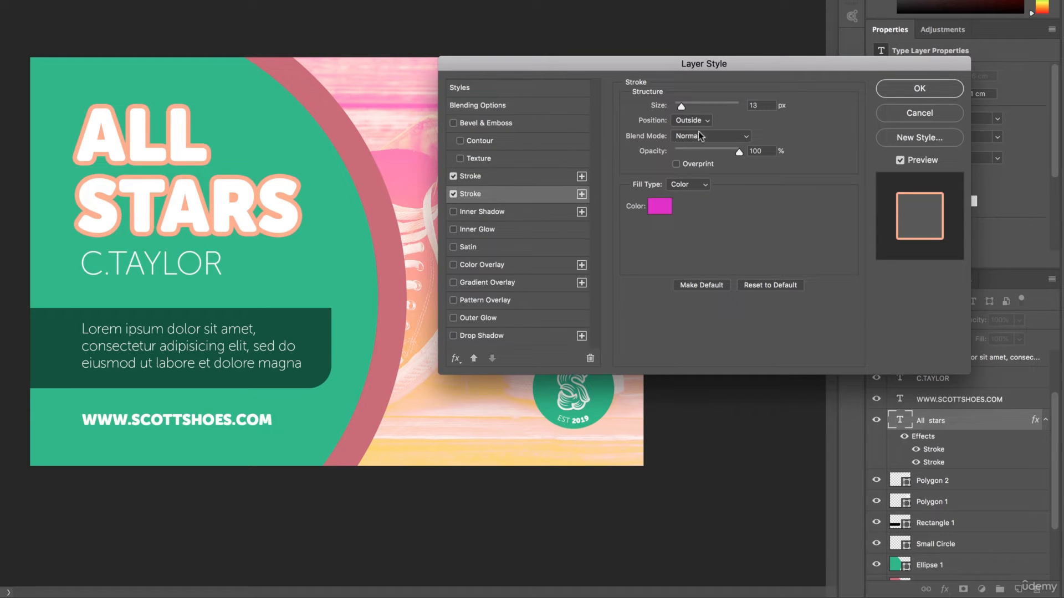
drag(682, 106, 684, 108)
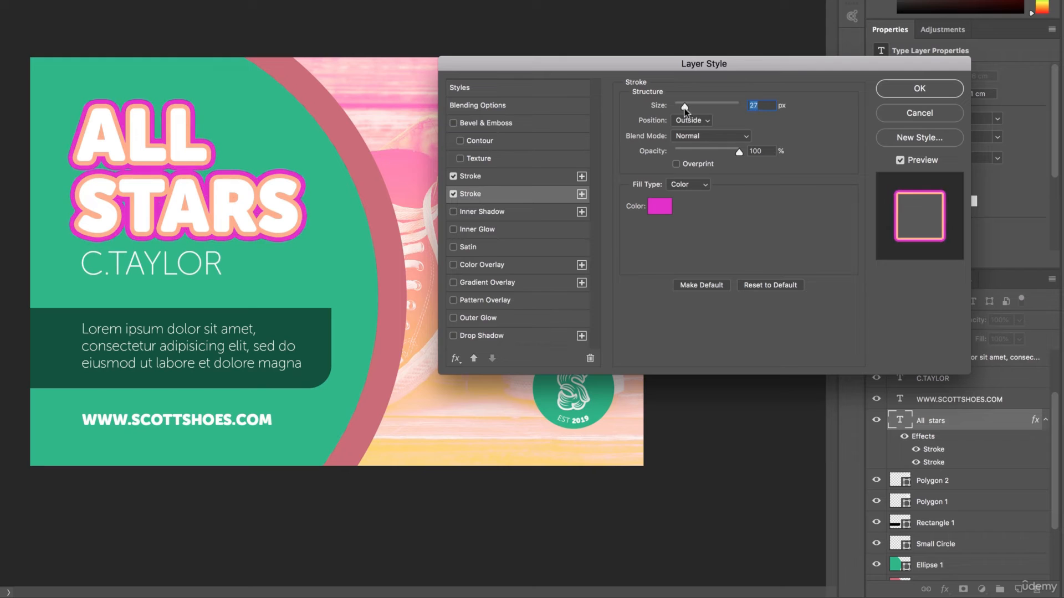
Sample the green, rose and pink artwork colours for the lower stroke, and settle on the pink fe7cb1 from the shoe photo.
click(657, 207)
click(346, 217)
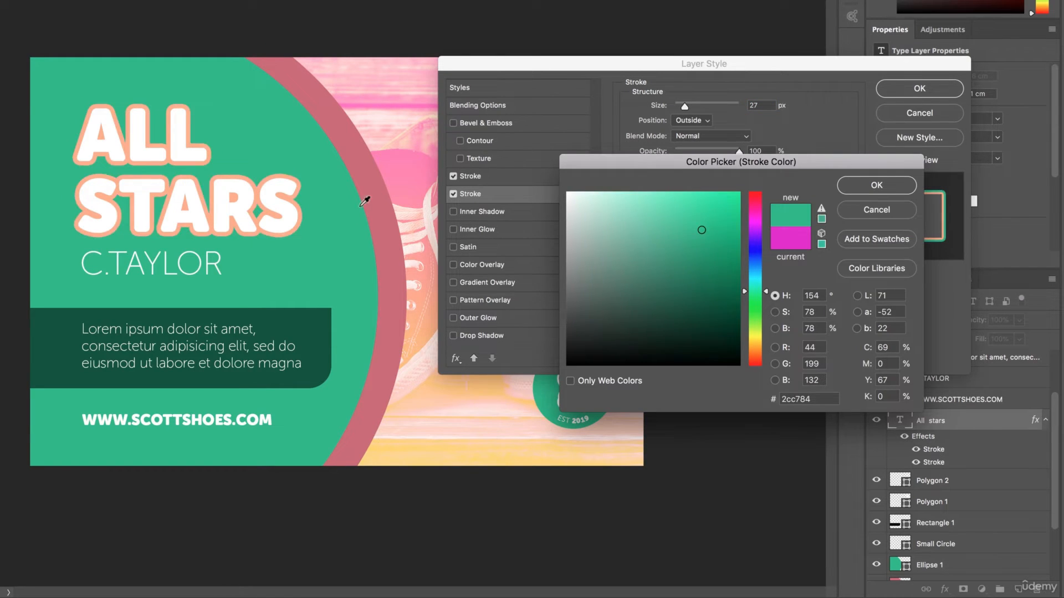
click(376, 200)
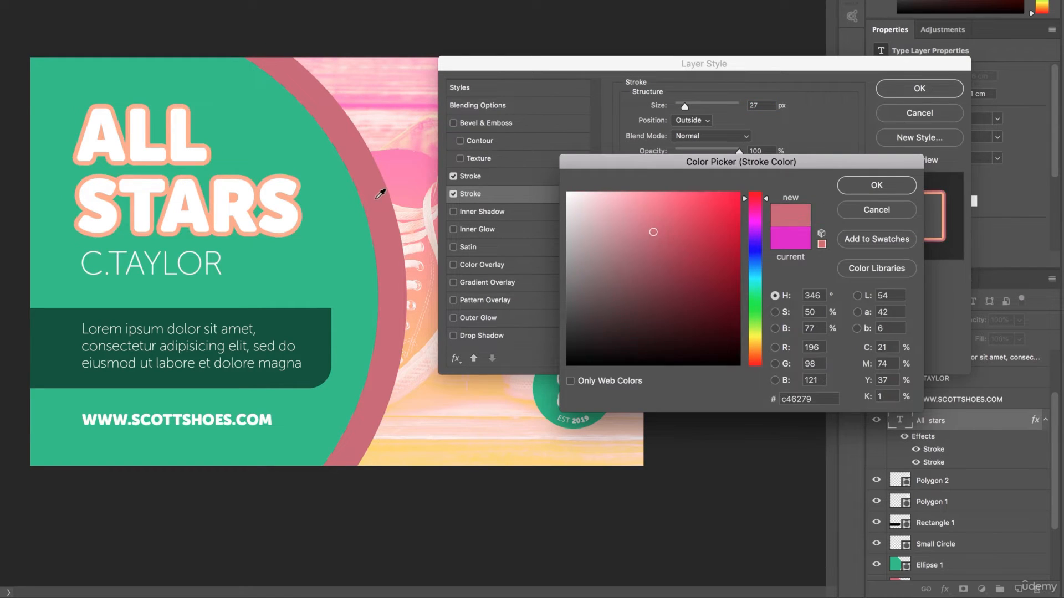
click(428, 228)
click(418, 188)
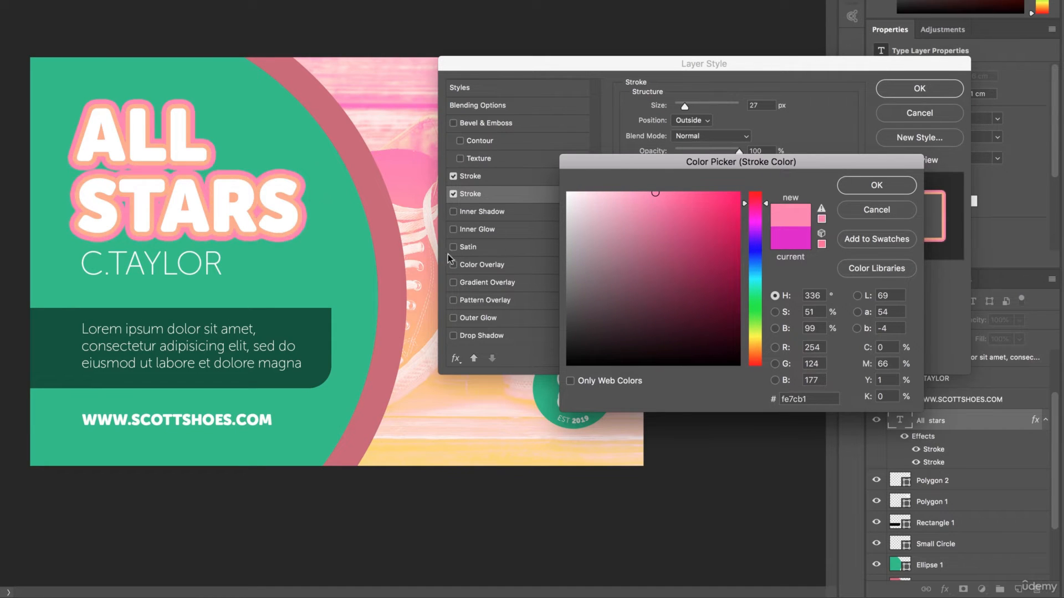
click(890, 186)
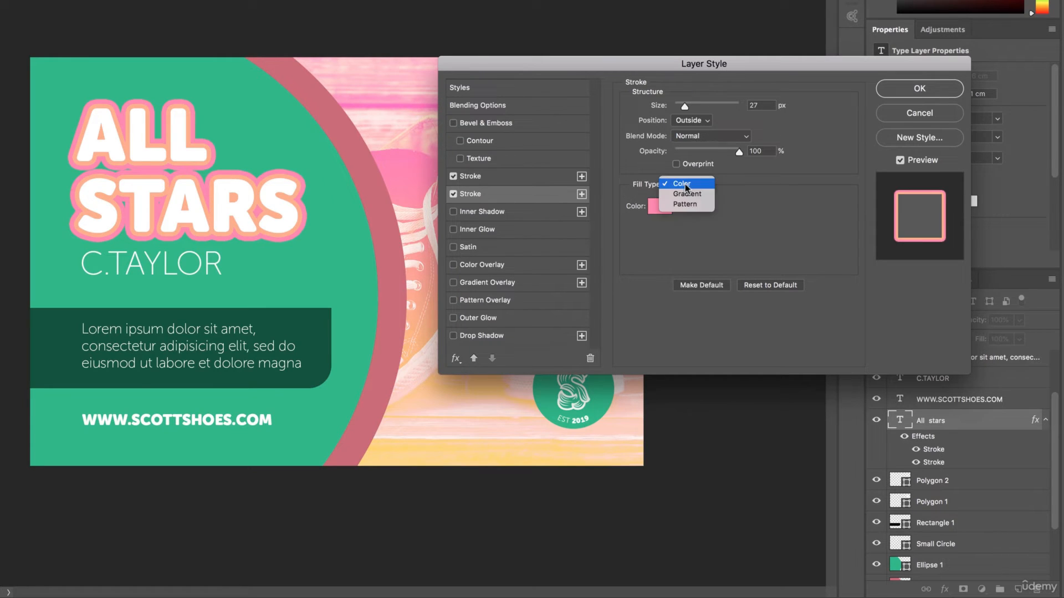
Try a Gradient fill type on the lower ALL STARS stroke and look into its gradient editor without changing the gradient.
click(686, 195)
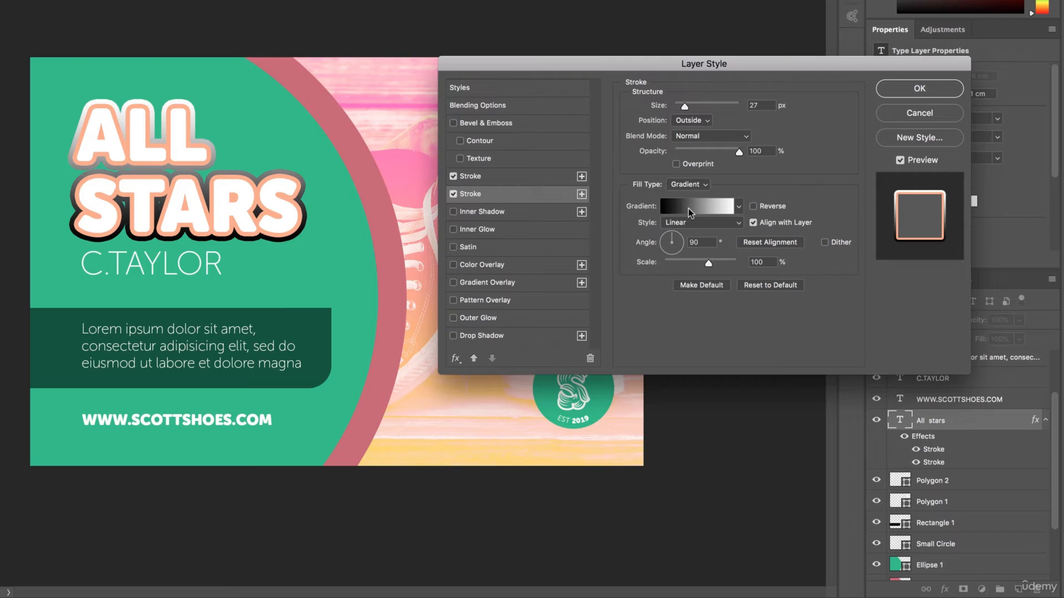
click(691, 213)
click(582, 99)
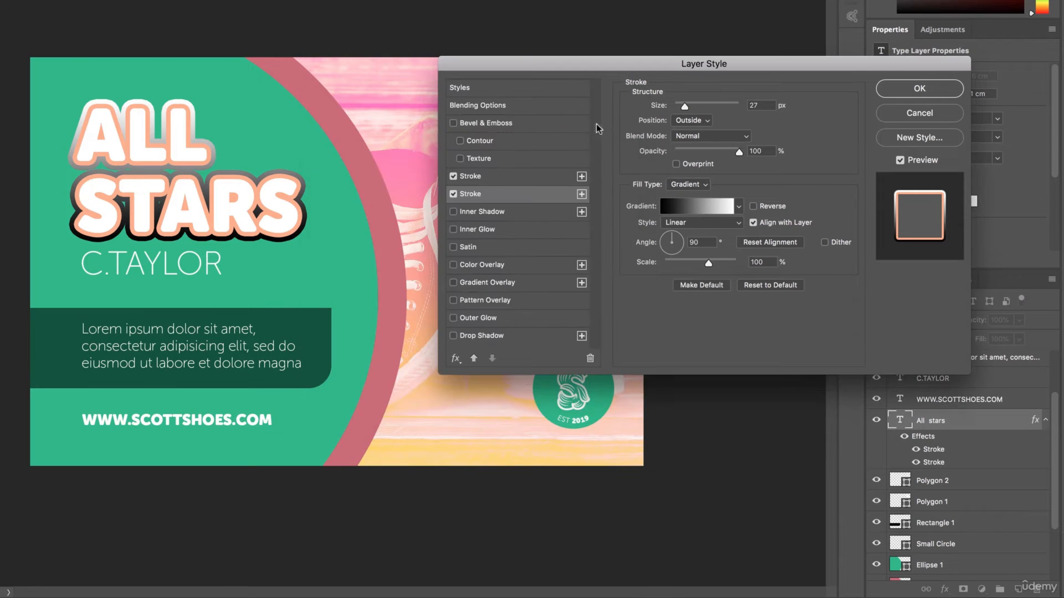
Change the lower ALL STARS stroke's fill type to Pattern and inspect the patterned outline up close.
click(687, 185)
click(687, 194)
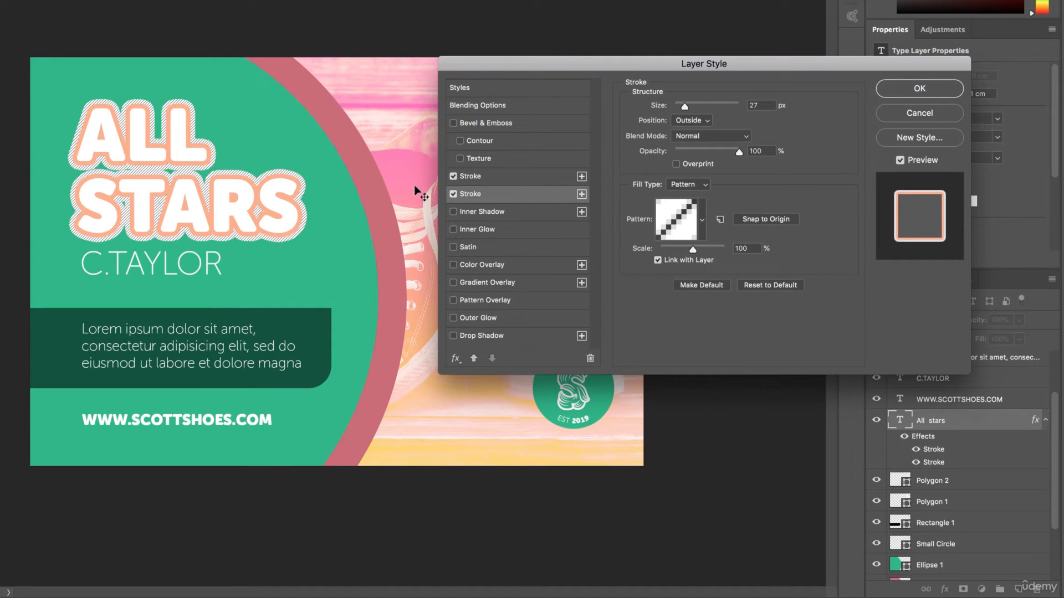
key(super+plus)
key(super+plus)
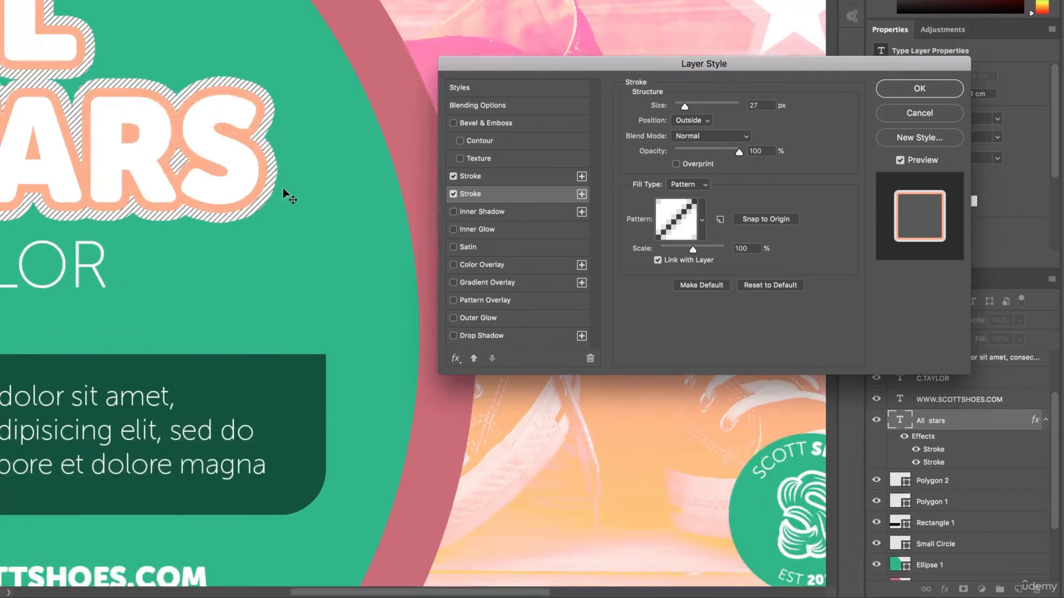
drag(234, 101, 325, 194)
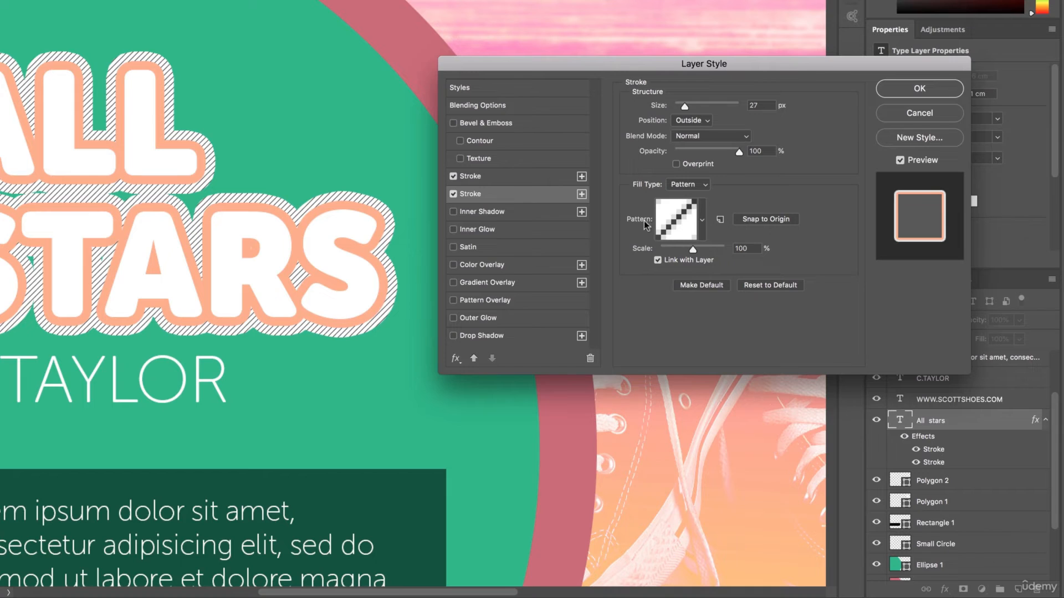
Try the striped, grid, dotted, plain, grainy and concentric-square patterns on the lower ALL STARS stroke.
click(702, 221)
click(632, 260)
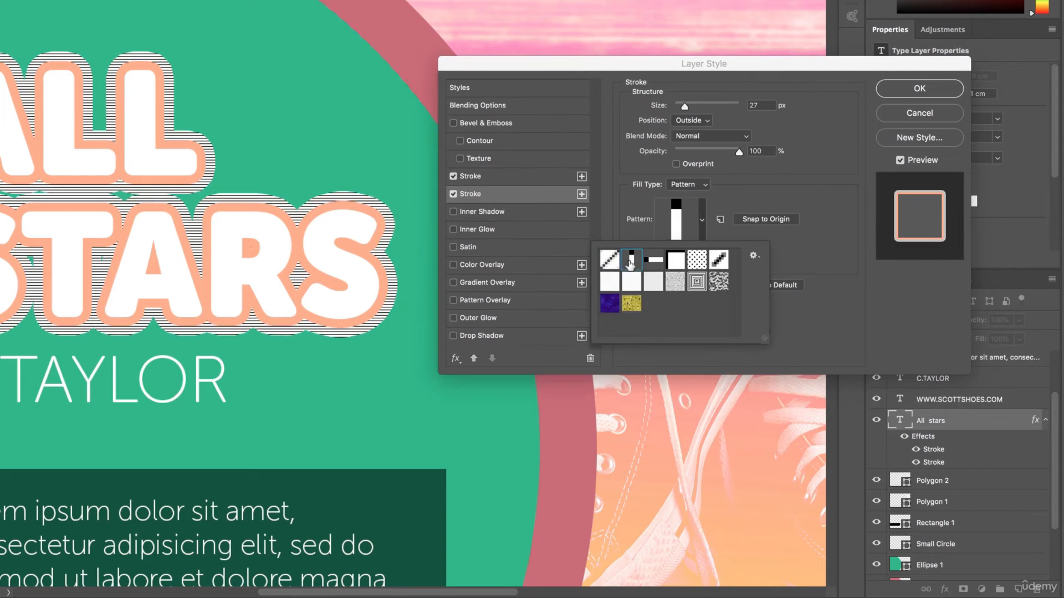
click(654, 262)
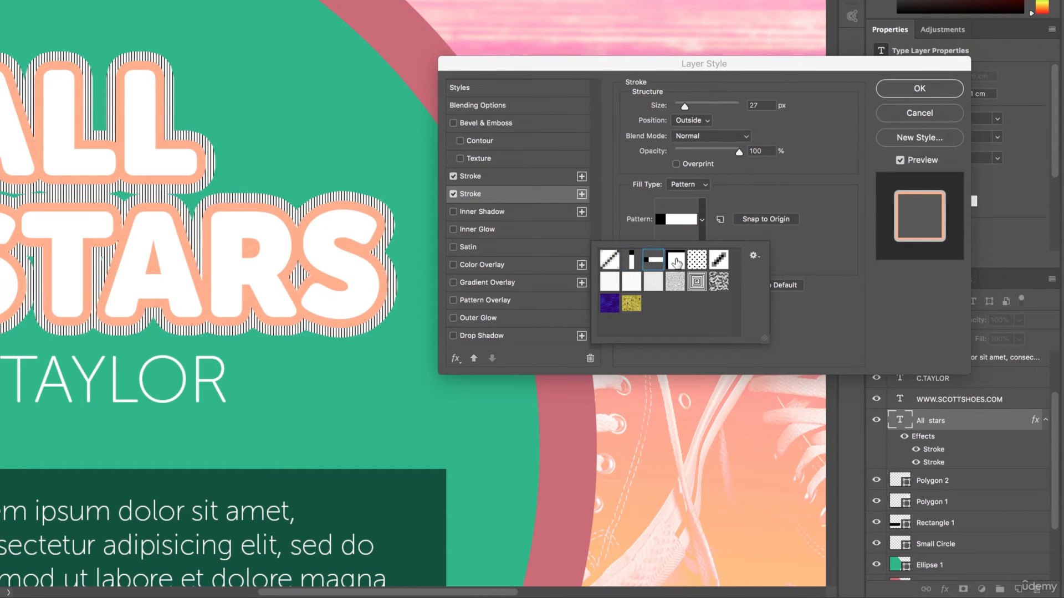
click(672, 262)
click(696, 260)
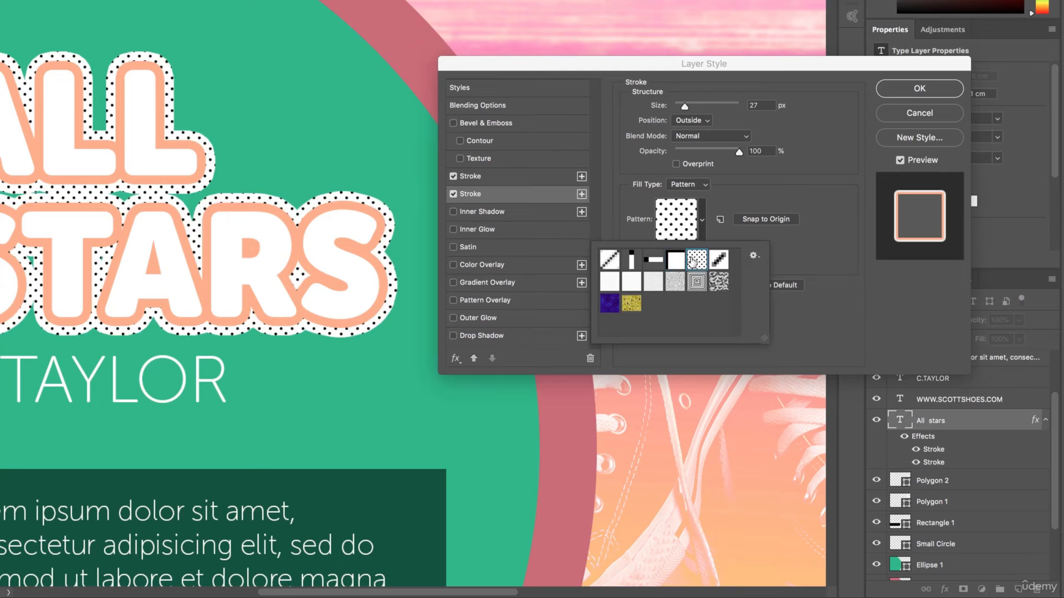
click(718, 261)
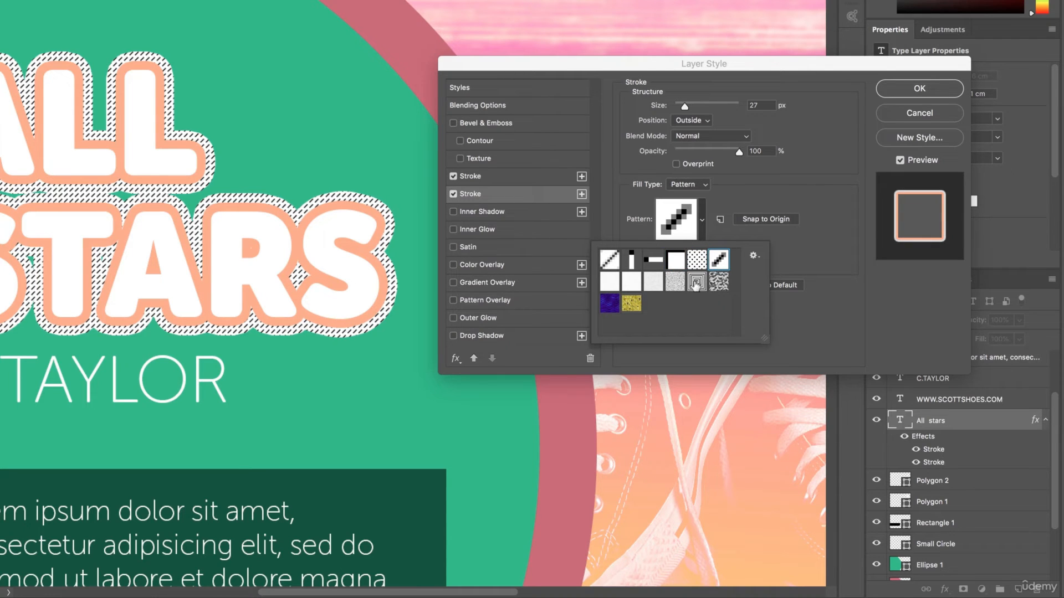
click(610, 282)
click(631, 281)
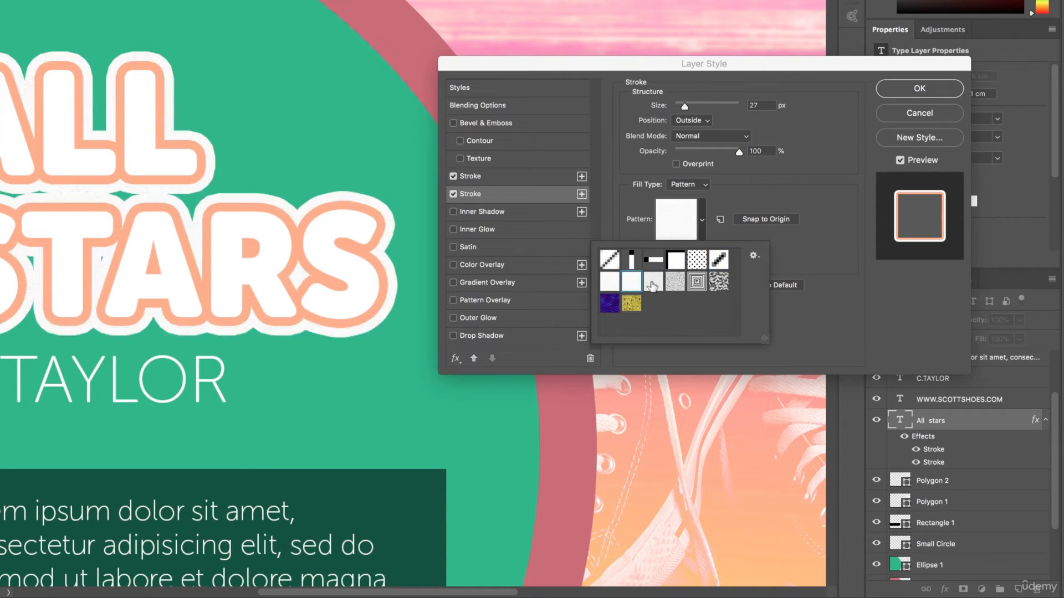
click(653, 281)
click(673, 283)
click(696, 282)
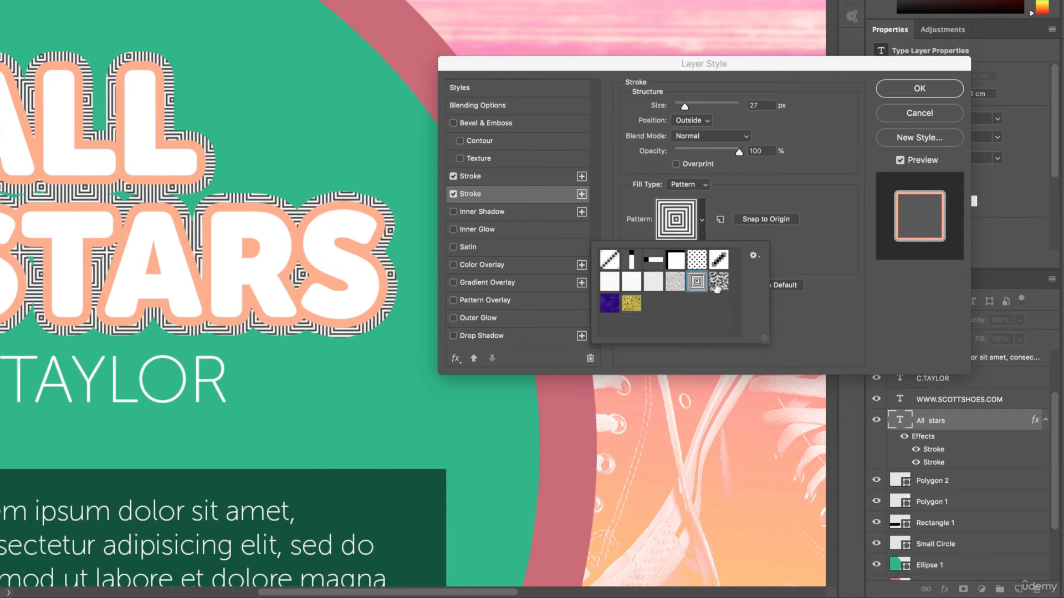
click(715, 285)
Compare the gold and purple textured patterns on the lower ALL STARS stroke.
click(631, 303)
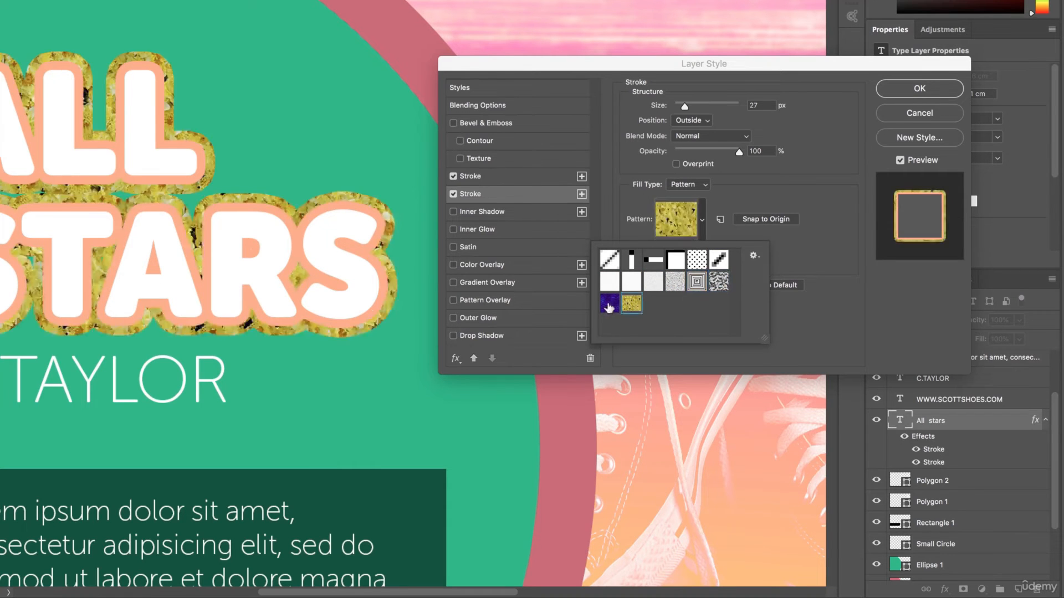
click(609, 303)
click(628, 305)
click(610, 304)
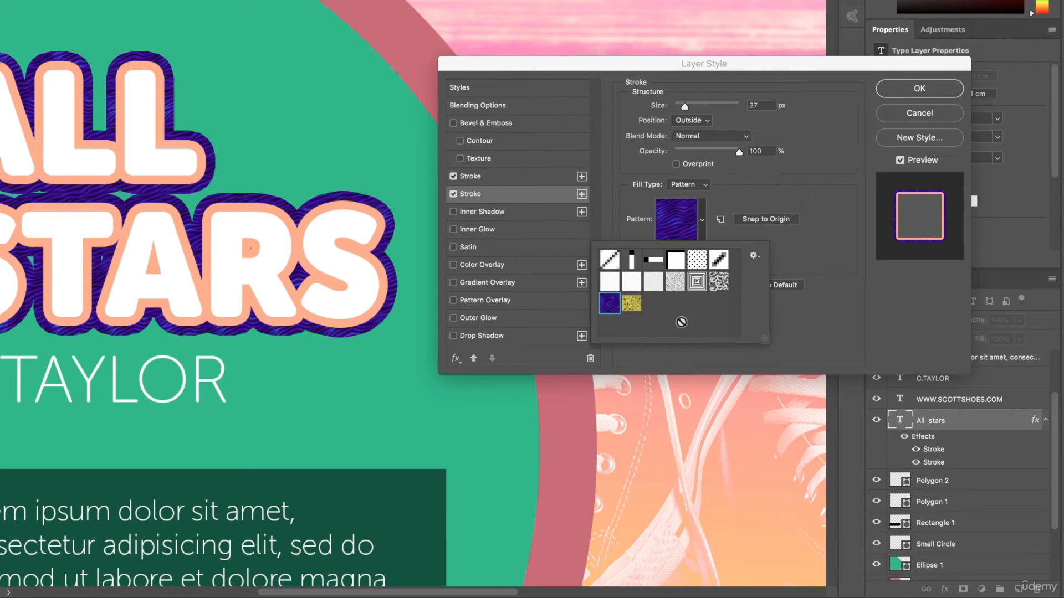
Apply the thin diagonal-line pattern to the lower ALL STARS stroke and scale it to 67%.
click(610, 266)
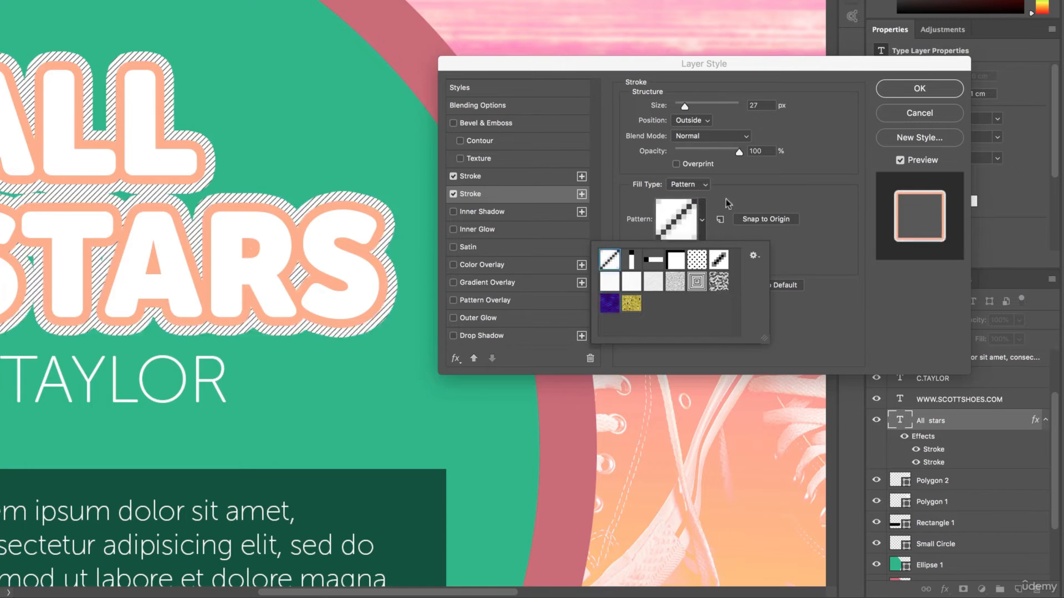
click(791, 185)
drag(693, 249, 682, 248)
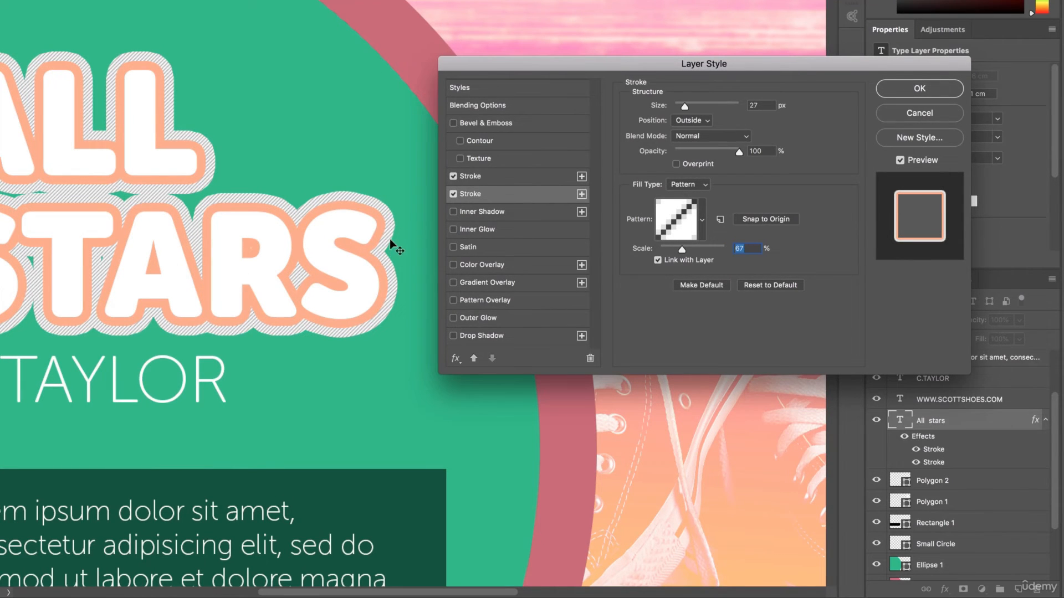
Switch the lower ALL STARS stroke's fill type to Color for comparison, and return it to Pattern.
click(690, 186)
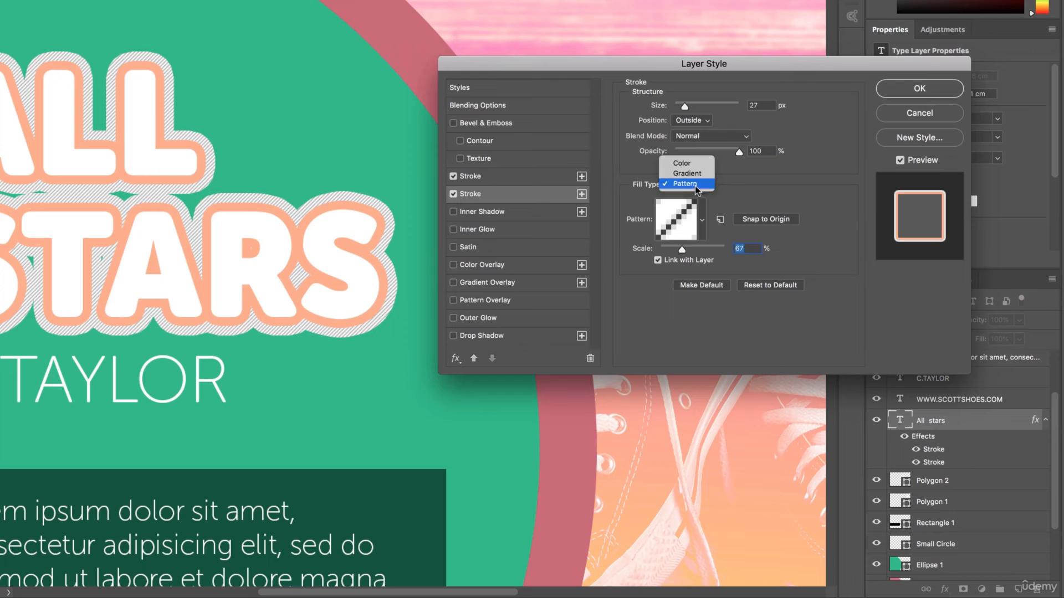
click(690, 166)
click(693, 185)
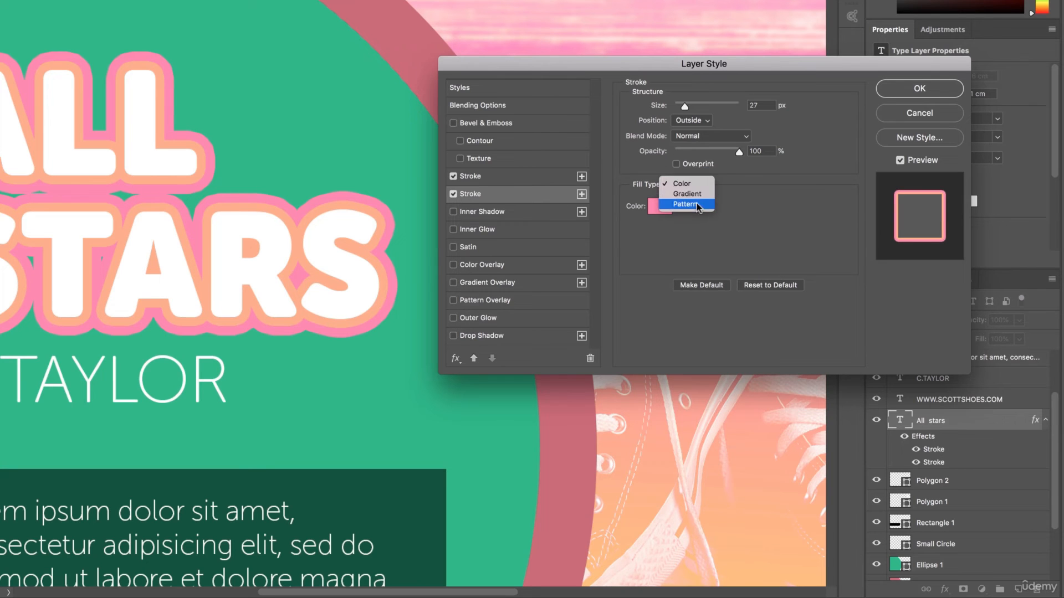
click(696, 205)
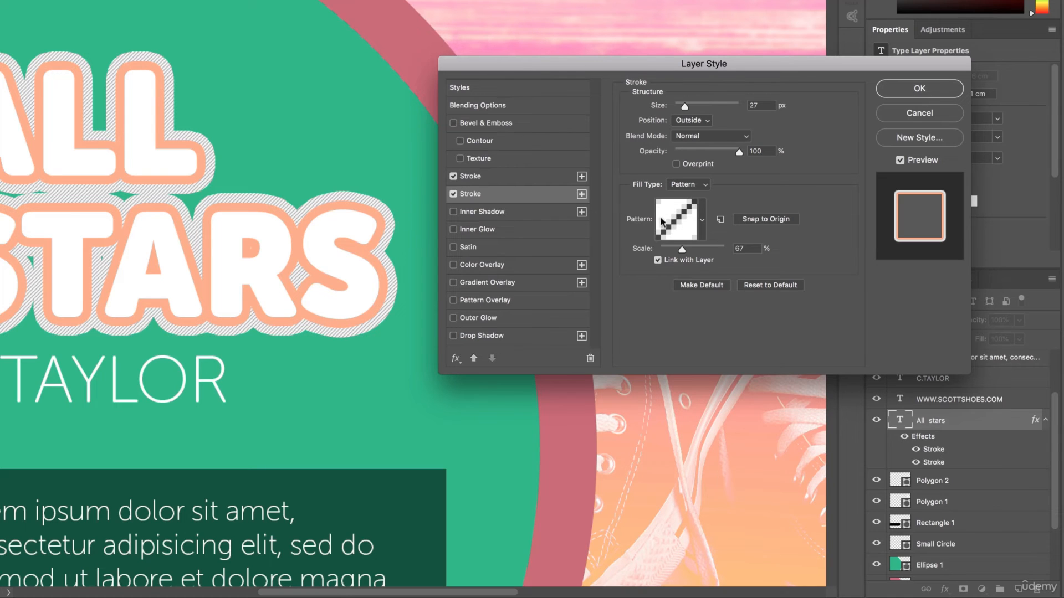
Try the Darken, Multiply, Color Burn, Linear Burn and Darker Color blend modes on the patterned stroke.
click(720, 136)
click(679, 136)
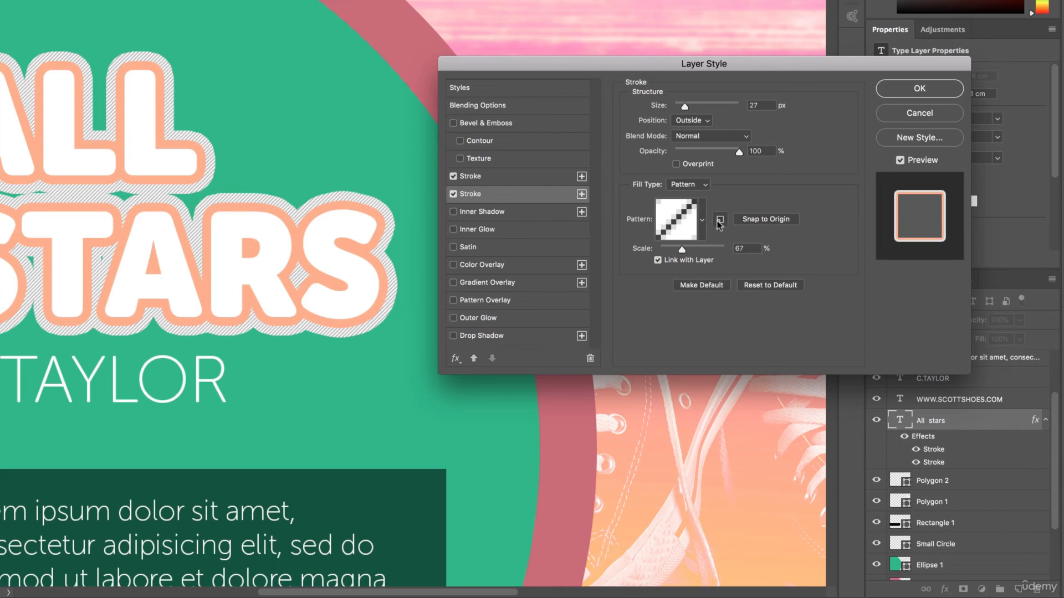
click(686, 135)
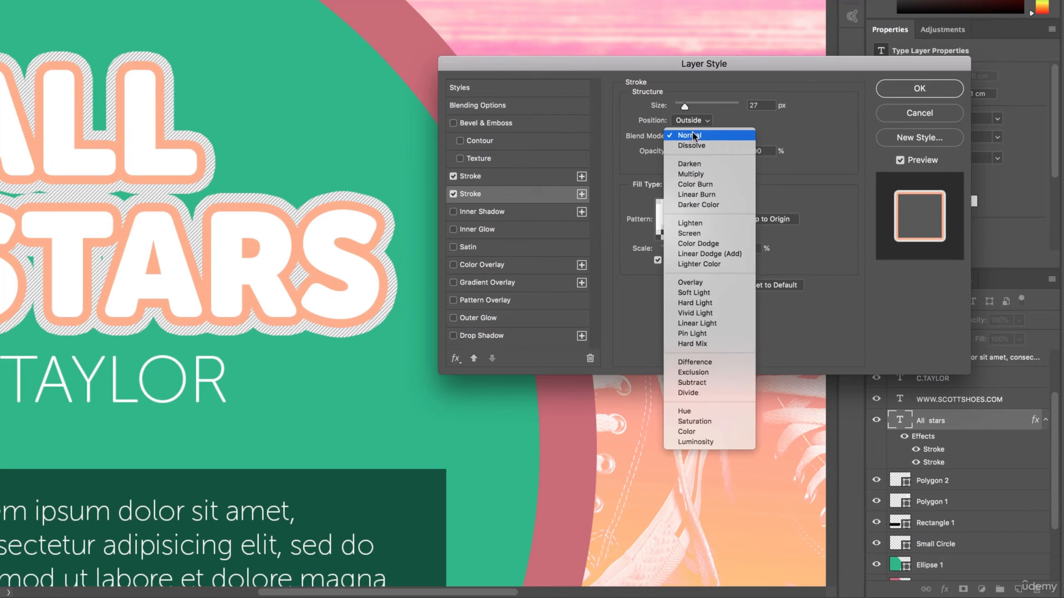
click(693, 165)
click(705, 135)
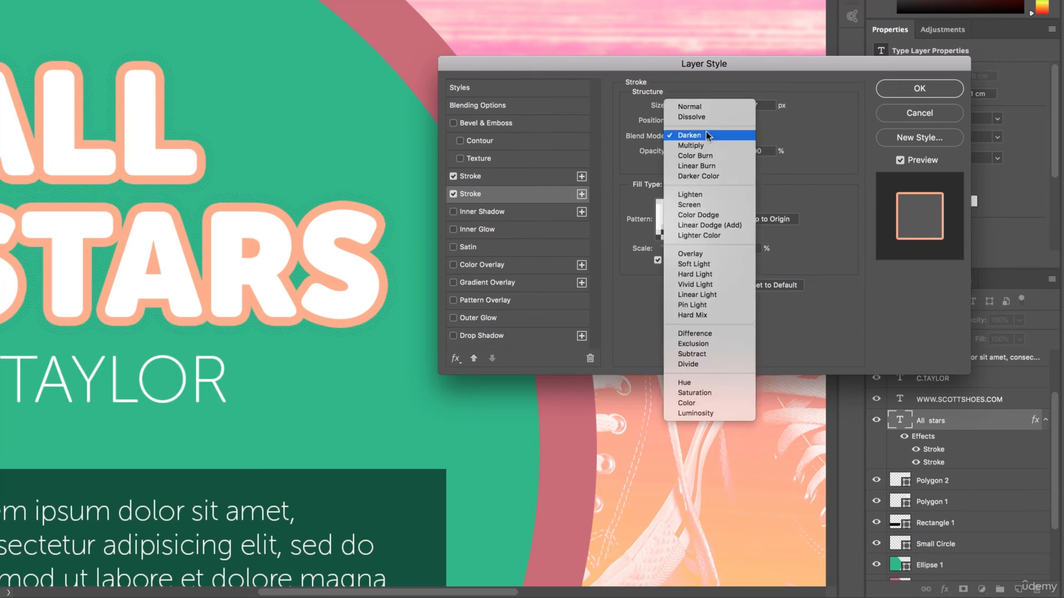
click(706, 146)
click(707, 137)
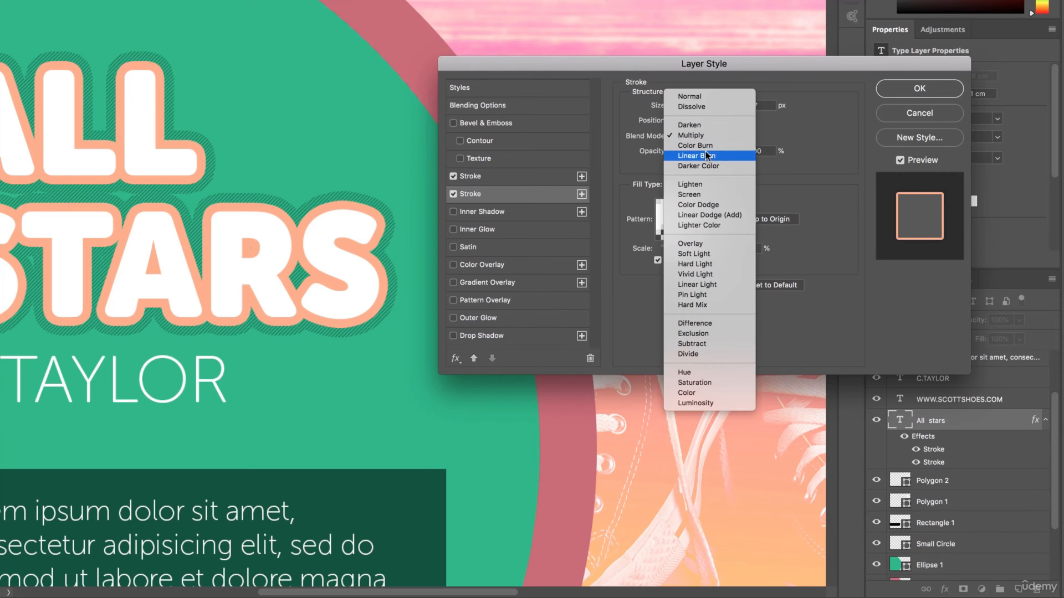
click(691, 144)
click(705, 139)
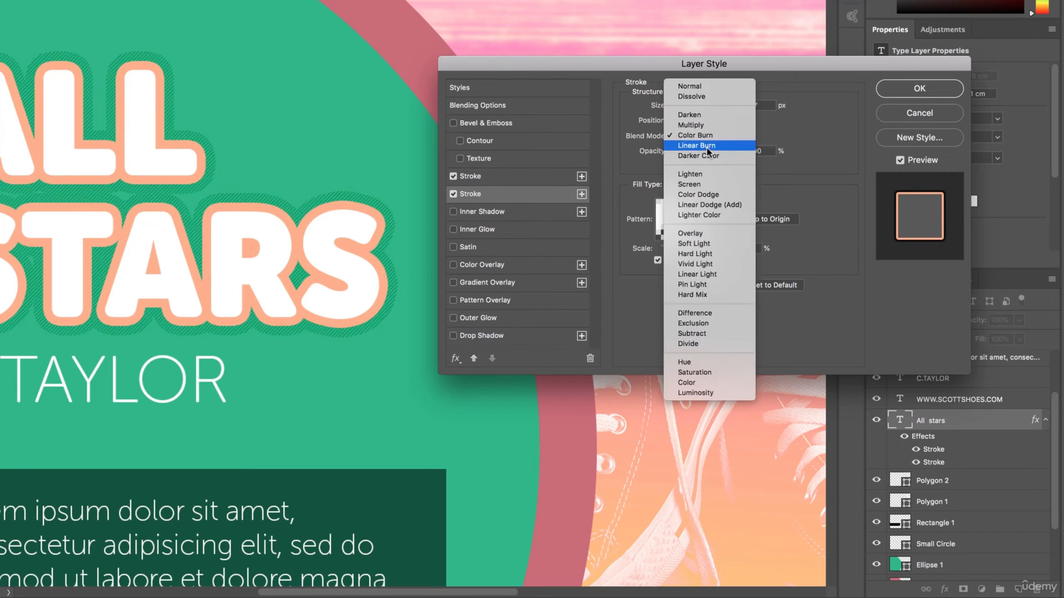
click(706, 146)
click(714, 139)
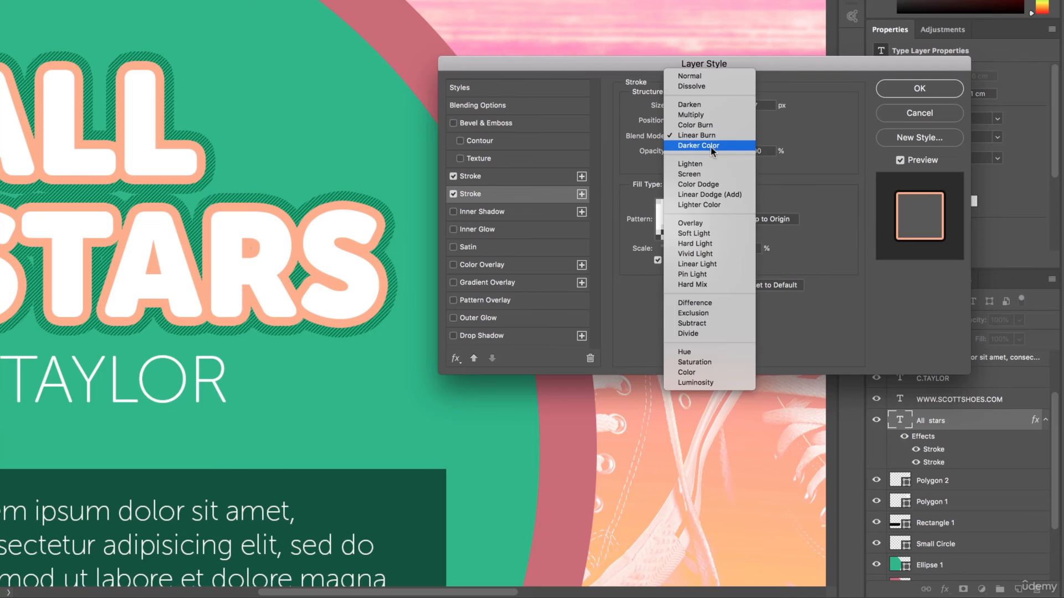
click(714, 146)
Try lightening blend modes such as Color Dodge on the patterned stroke, followed by Overlay.
click(713, 138)
click(713, 154)
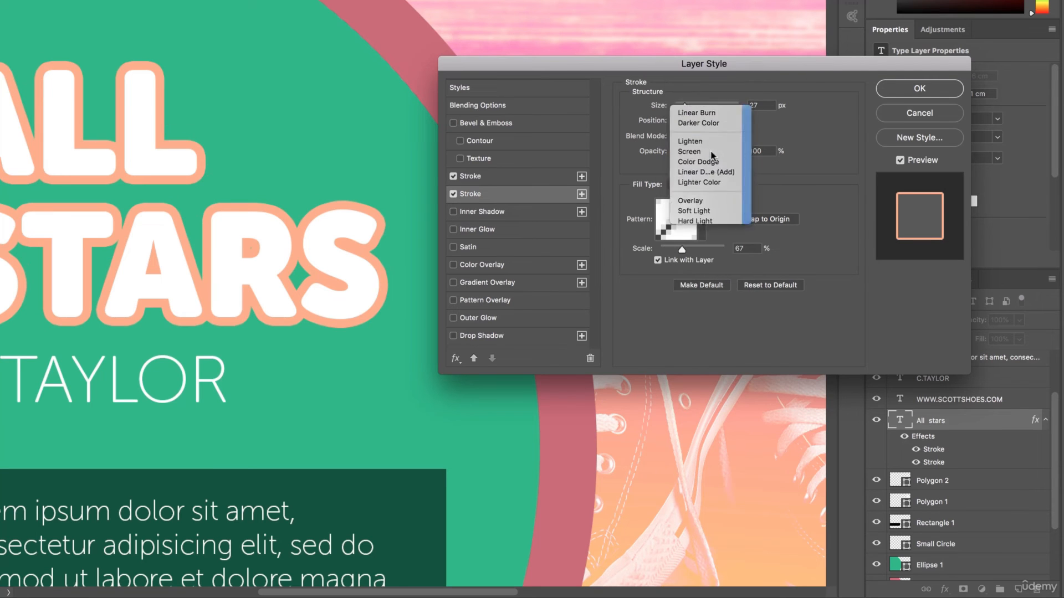
click(718, 136)
click(716, 155)
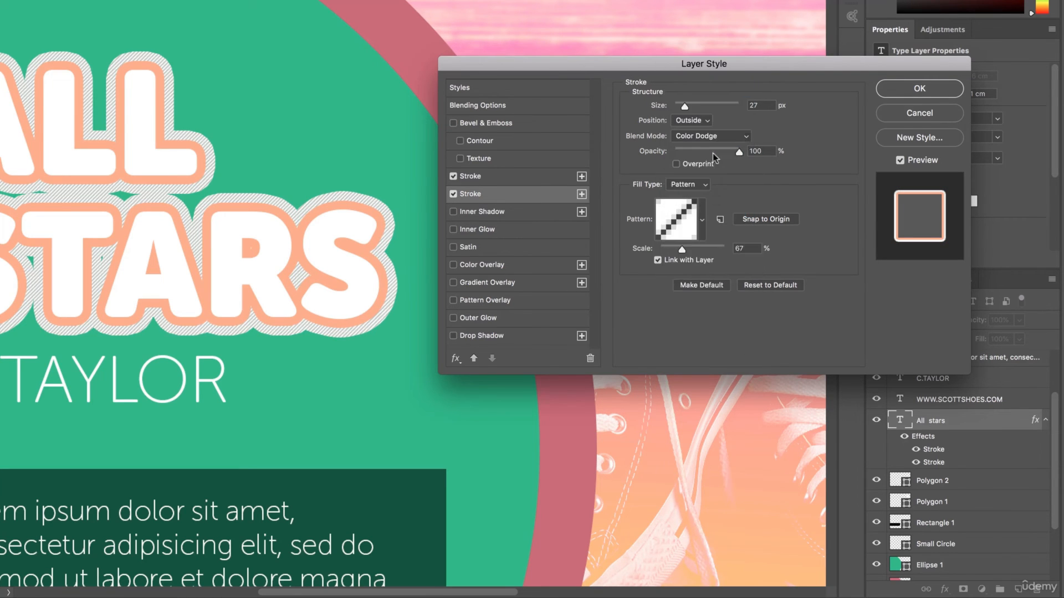
click(710, 136)
click(700, 174)
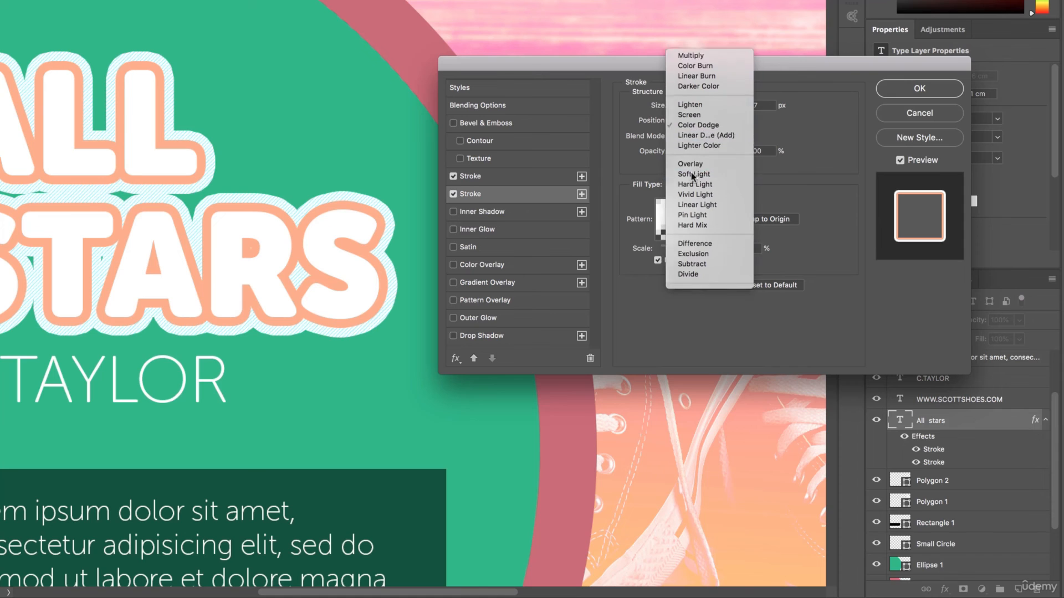
click(709, 138)
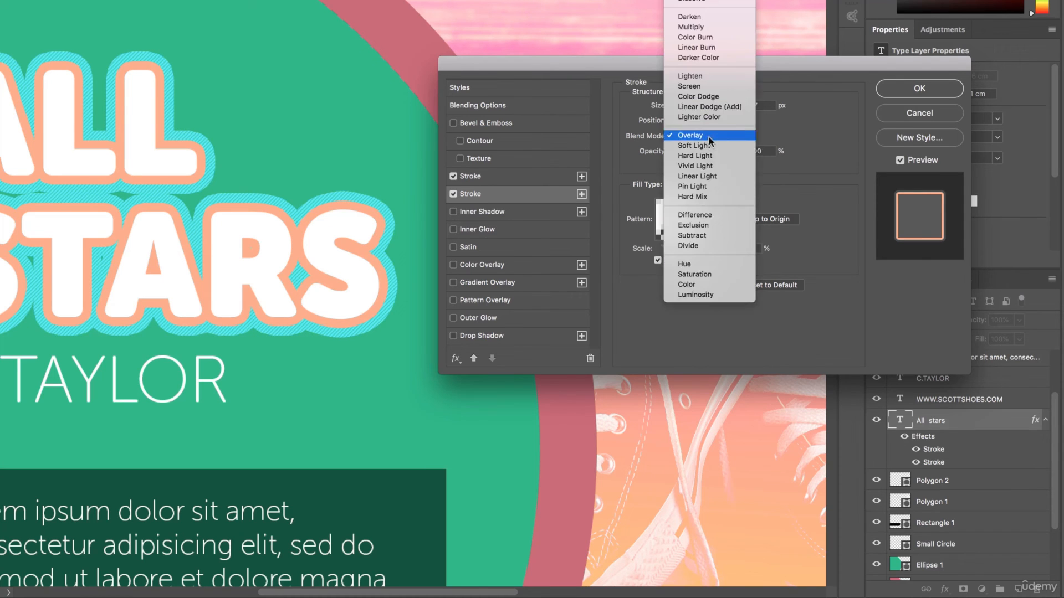
click(689, 136)
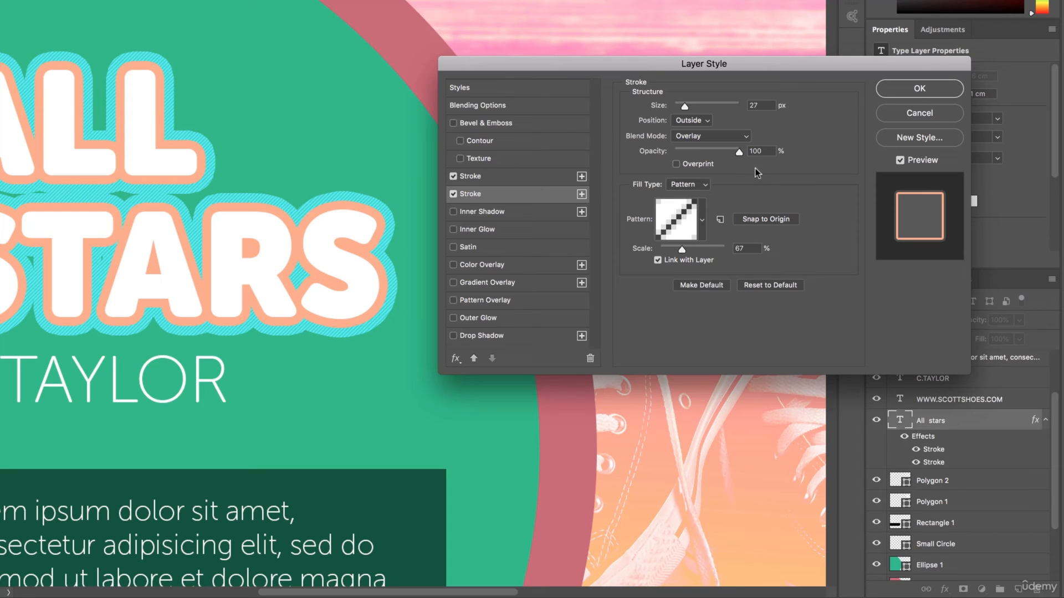
Try the Soft Light, Hard Light, Vivid Light and Linear Light blend modes on the patterned stroke.
click(692, 138)
click(692, 147)
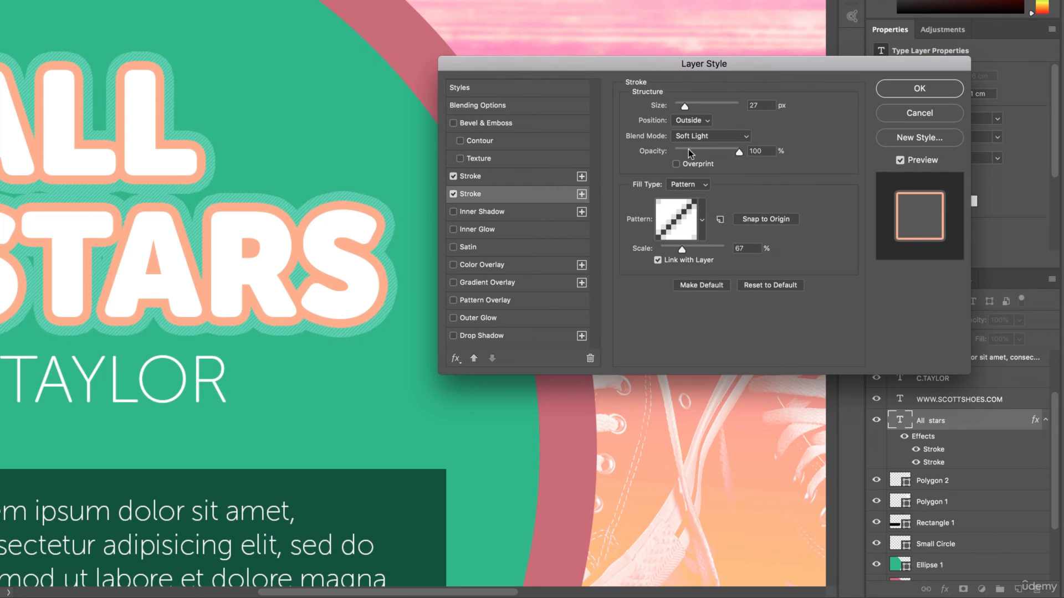
click(697, 136)
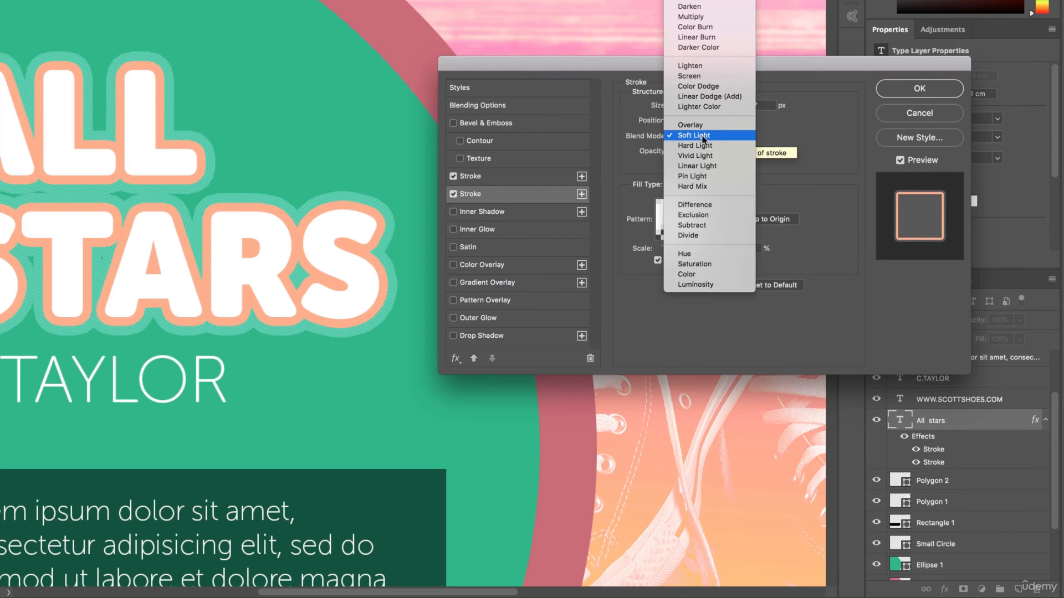
click(701, 146)
click(699, 138)
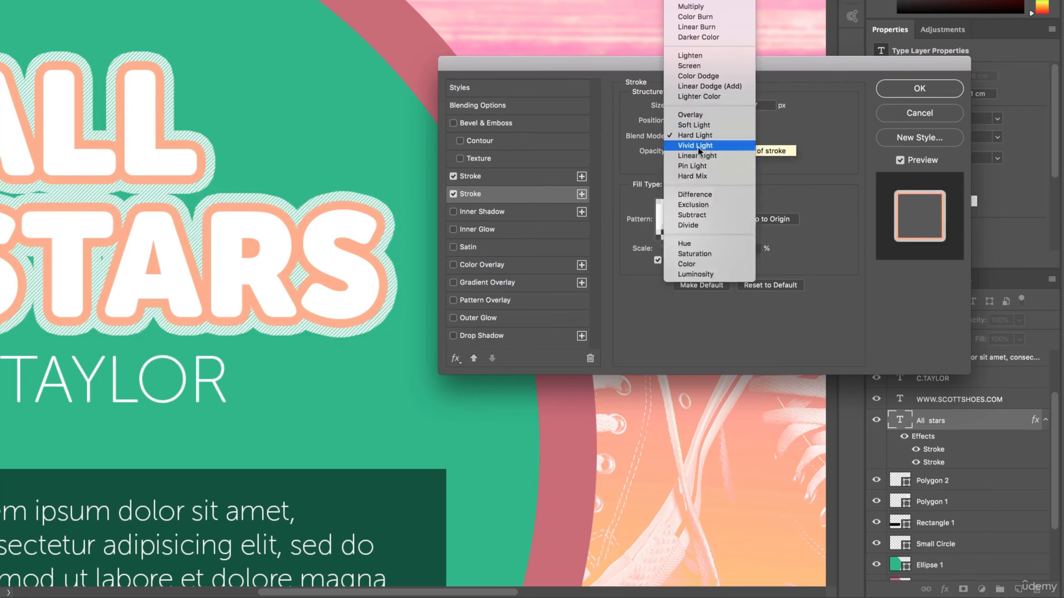
click(699, 149)
click(707, 137)
click(707, 147)
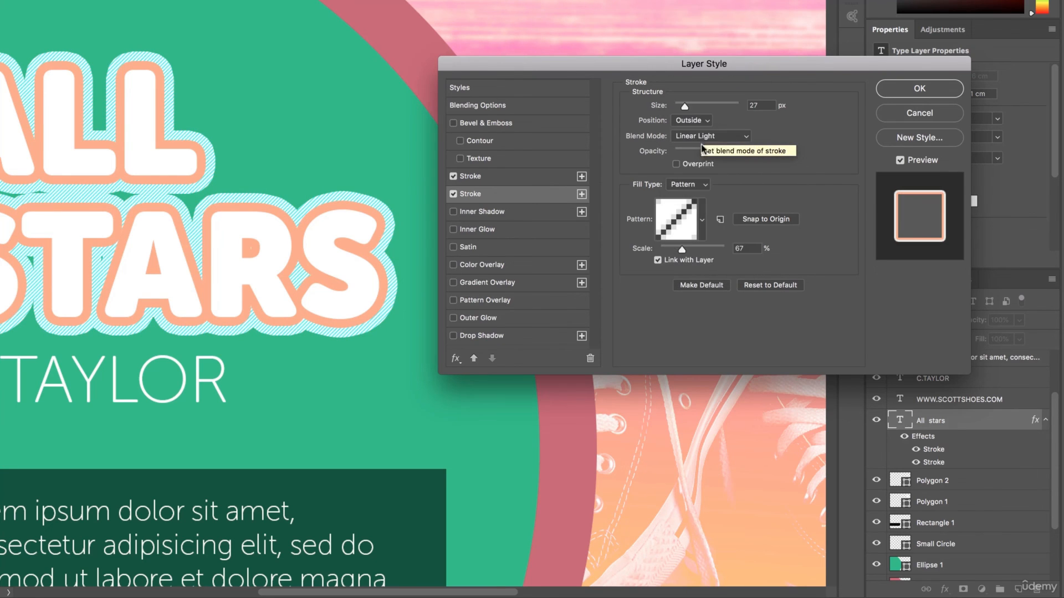
Try the Pin Light, Hard Mix and Difference blend modes on the patterned stroke.
click(707, 139)
click(708, 147)
click(708, 138)
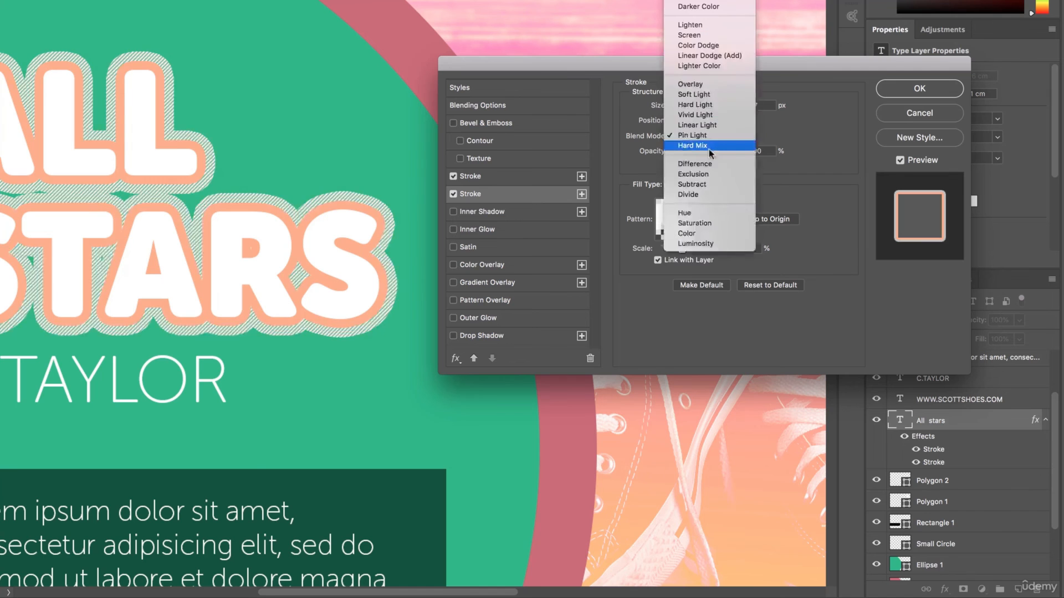
click(710, 148)
click(699, 136)
click(692, 149)
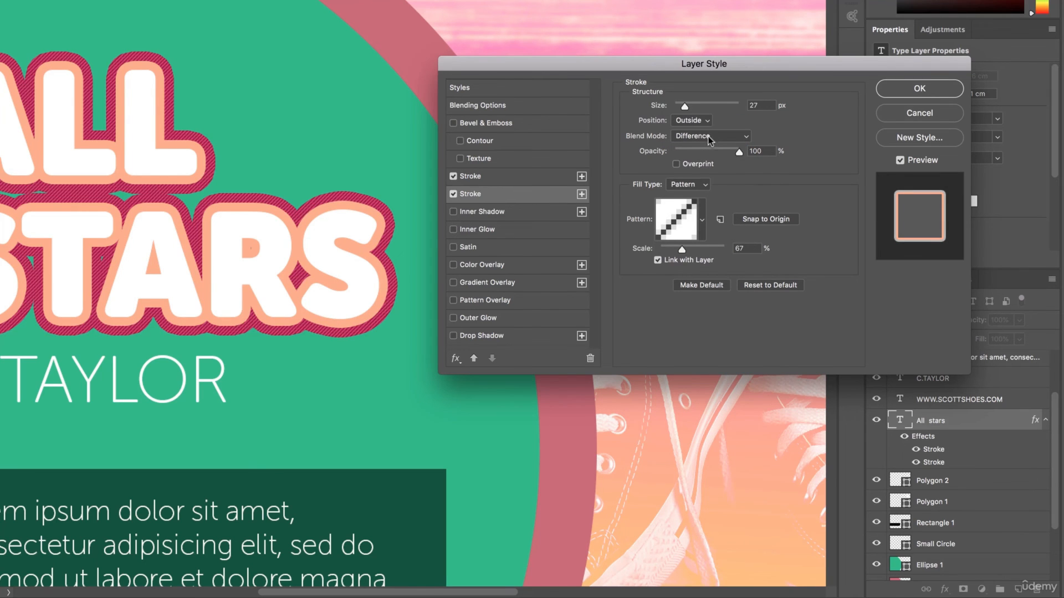
Set the patterned stroke's blend mode to Multiply, increase its size to 38 px, and apply the layer style.
click(709, 139)
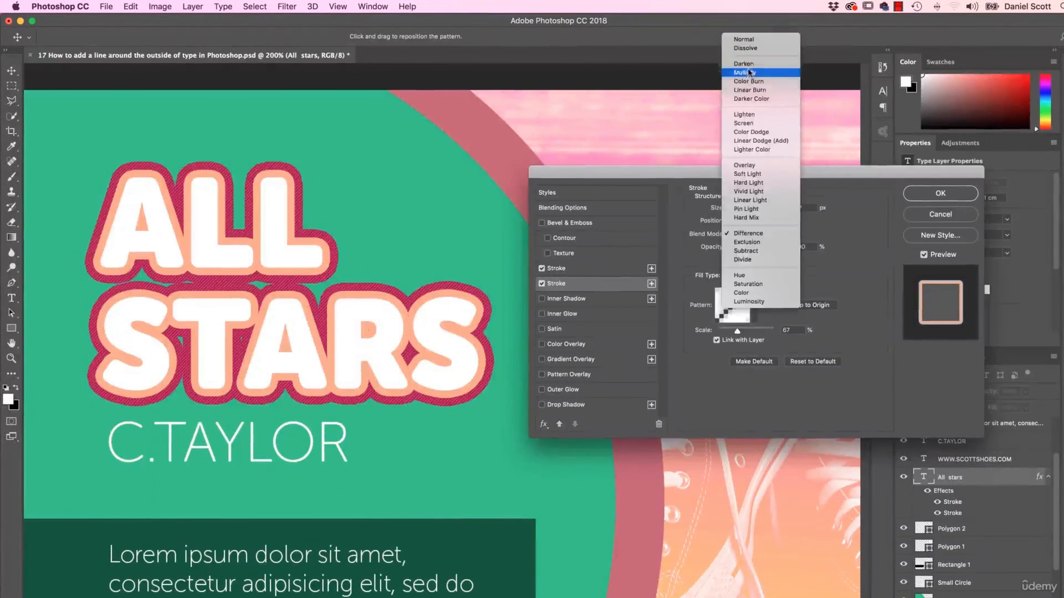
click(749, 73)
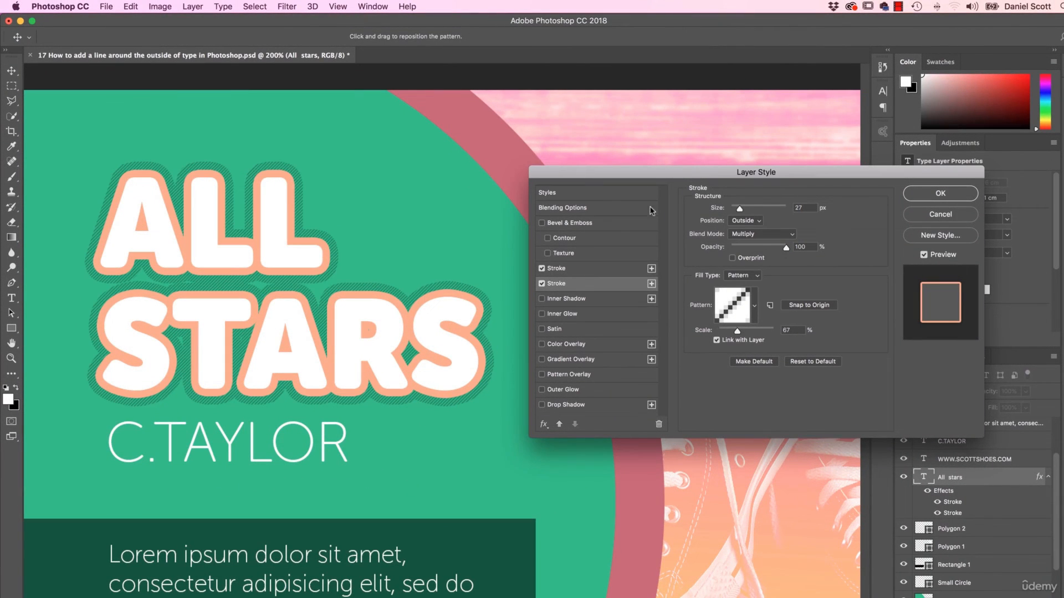
drag(740, 209, 743, 213)
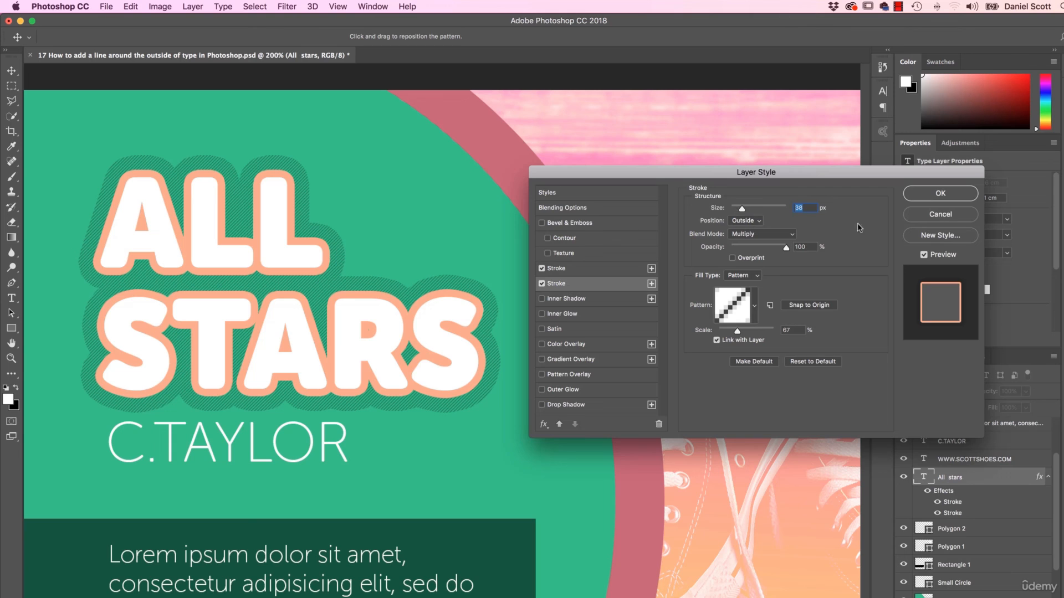
click(940, 194)
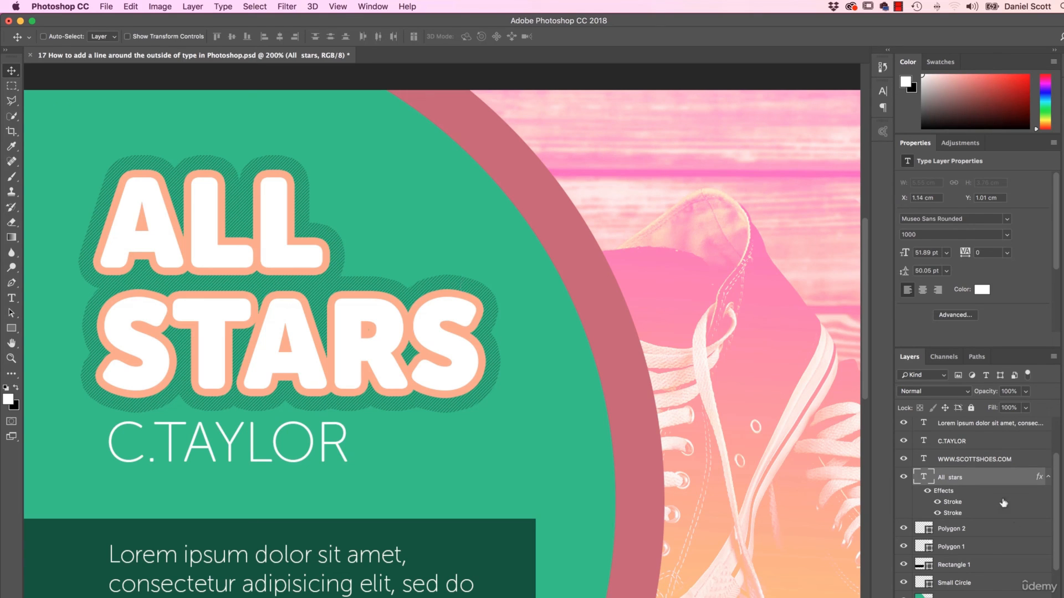
right_click(954, 479)
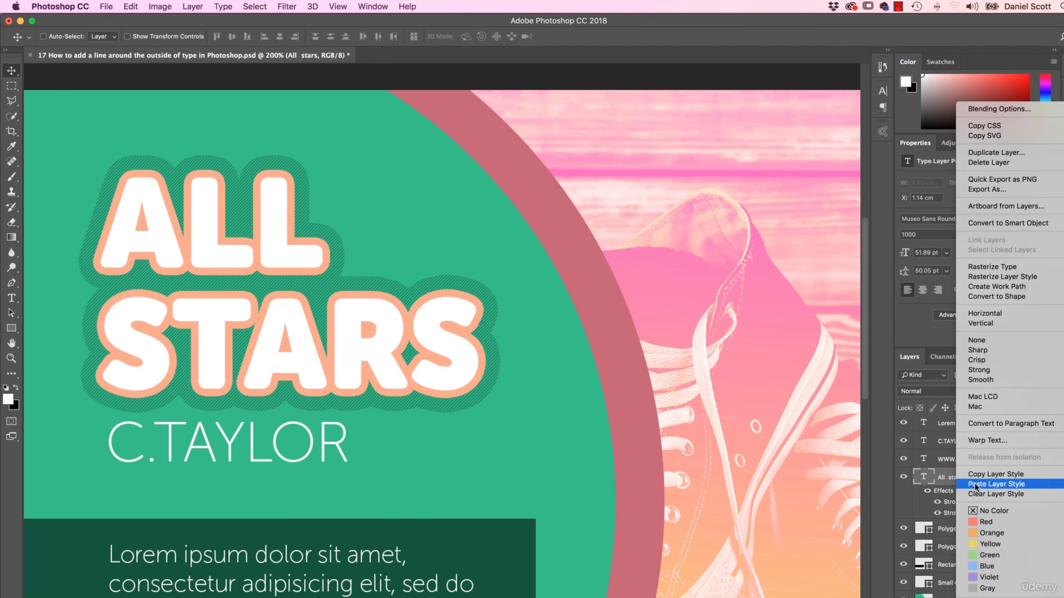
click(976, 485)
key(super+z)
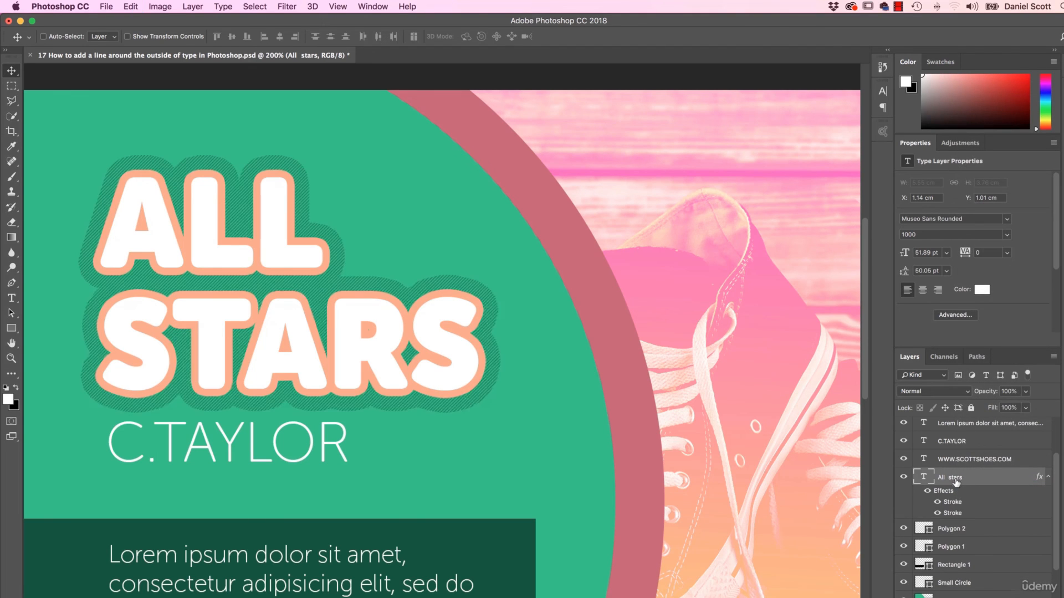
Copy the layer style of the All stars text layer.
right_click(958, 476)
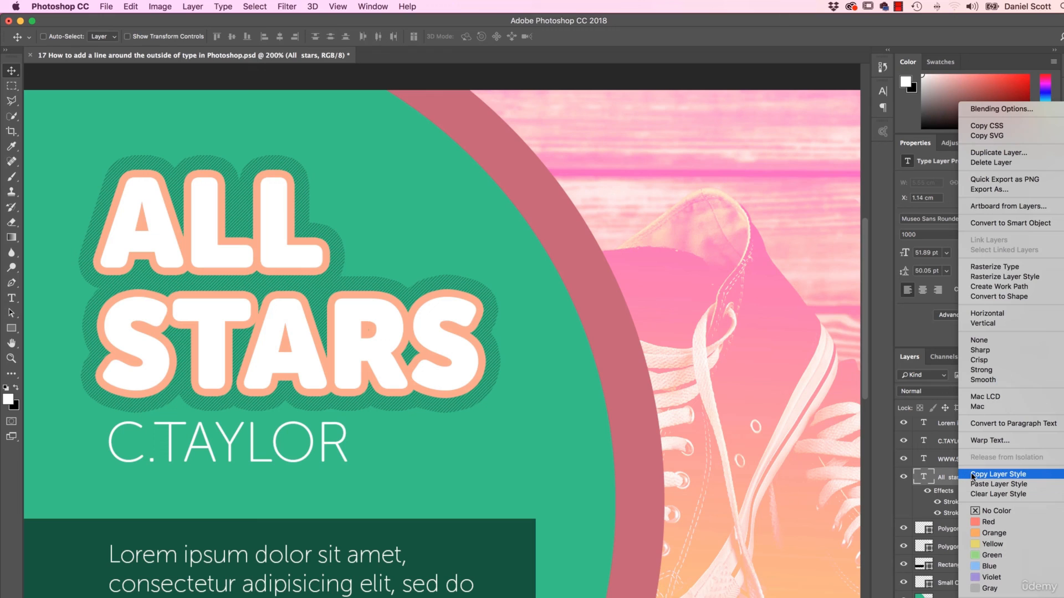
click(978, 474)
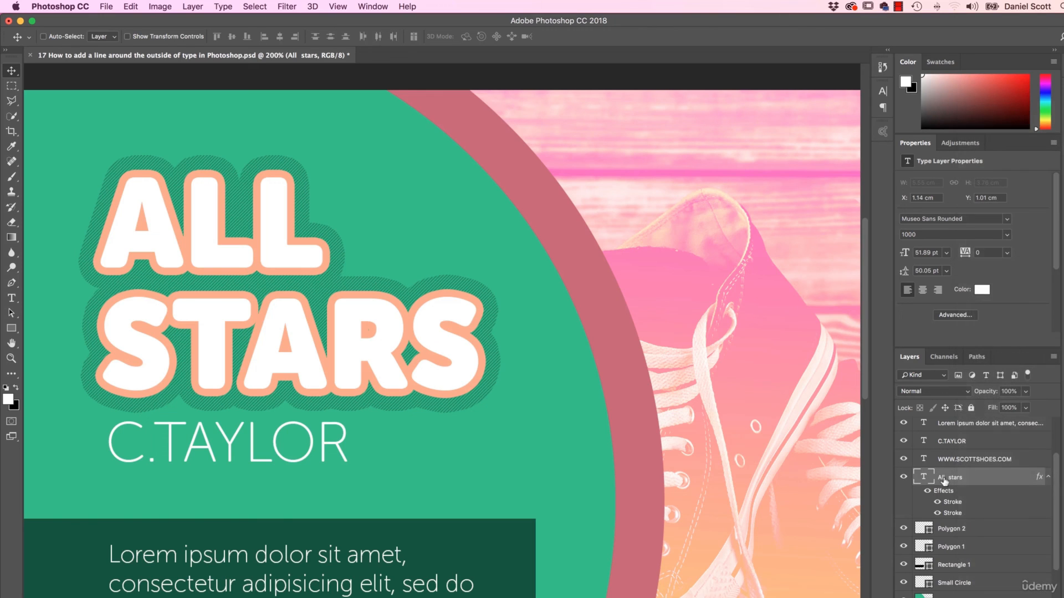